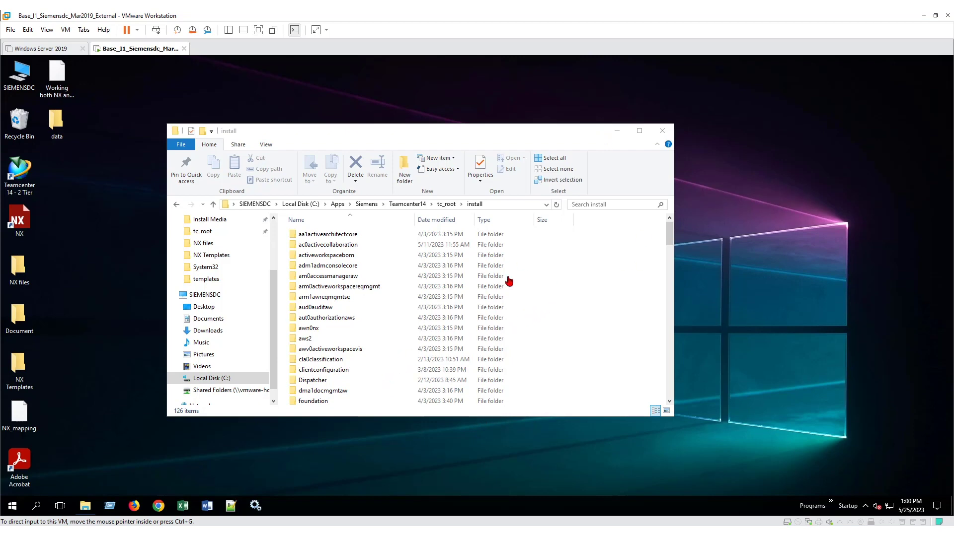
# Step: Browse into C:\Apps\Siemens\Teamcenter14\tc_root\install and run tem.bat
pyautogui.scroll(-1, 405, 370)
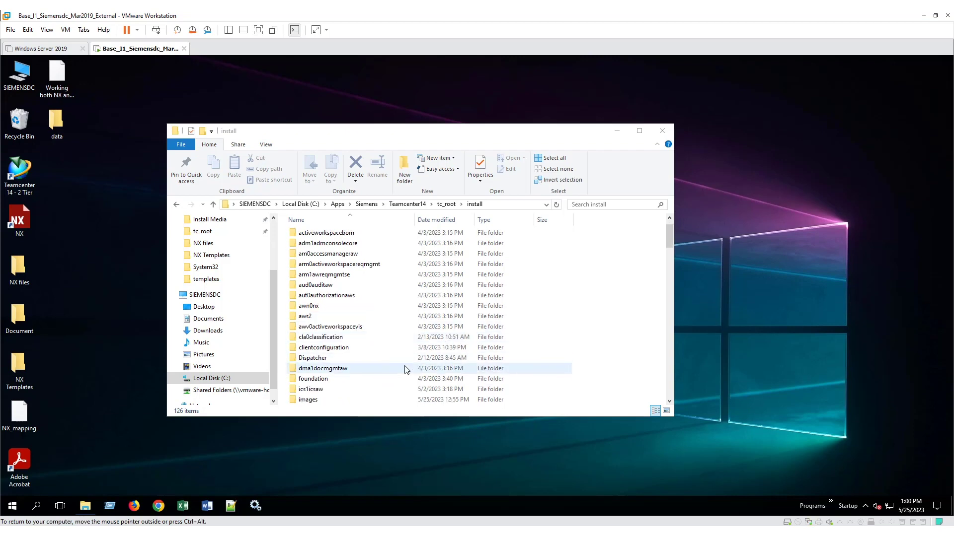
pyautogui.scroll(-1, 341, 379)
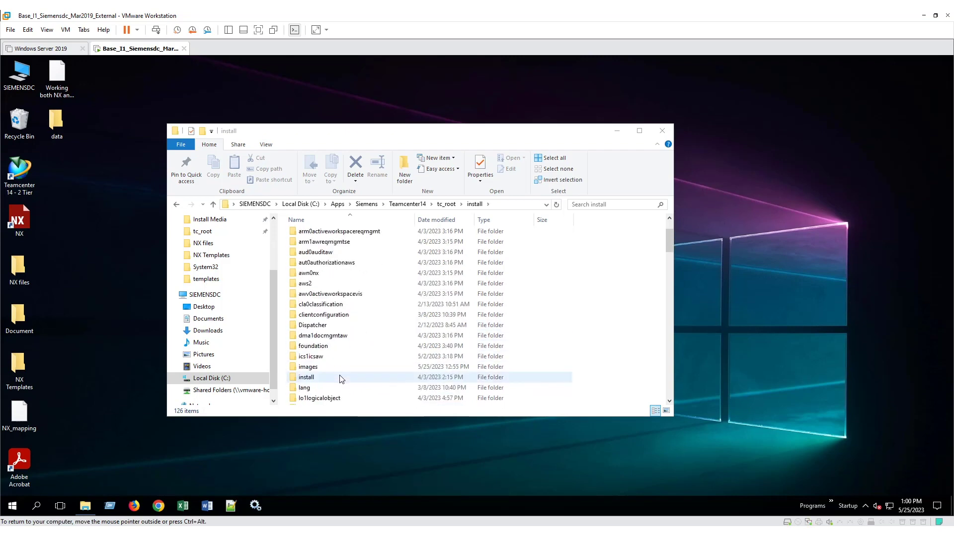
pyautogui.click(340, 378)
pyautogui.scroll(-7, 333, 353)
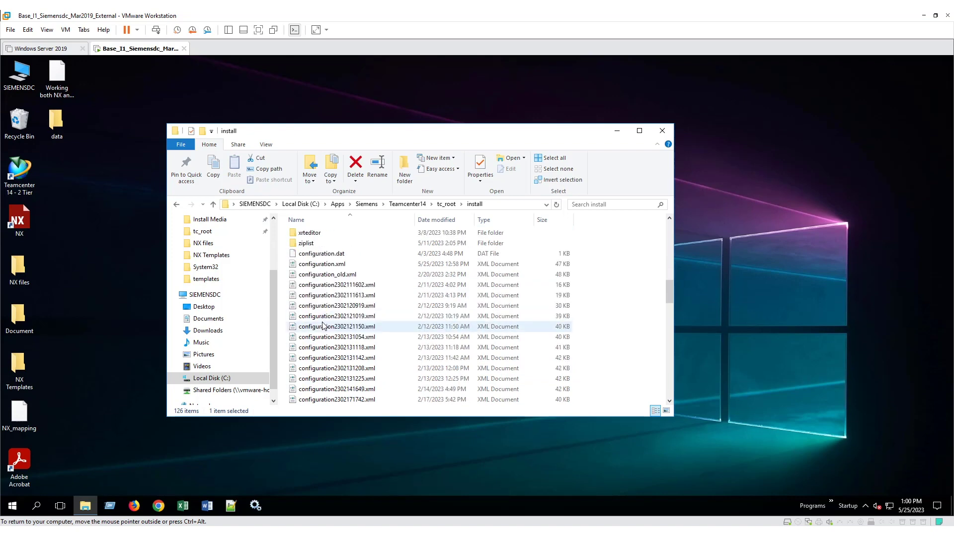
pyautogui.scroll(-10, 326, 331)
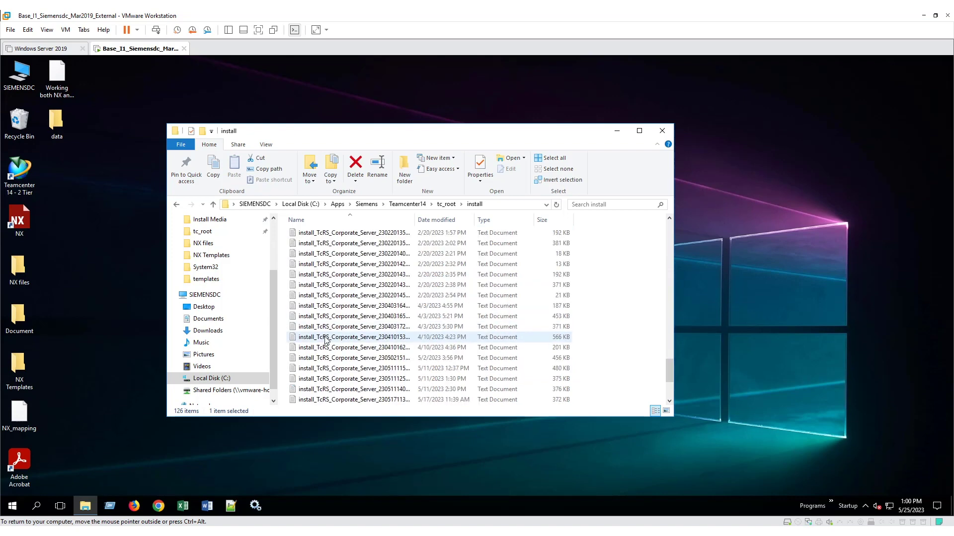
pyautogui.doubleClick(326, 338)
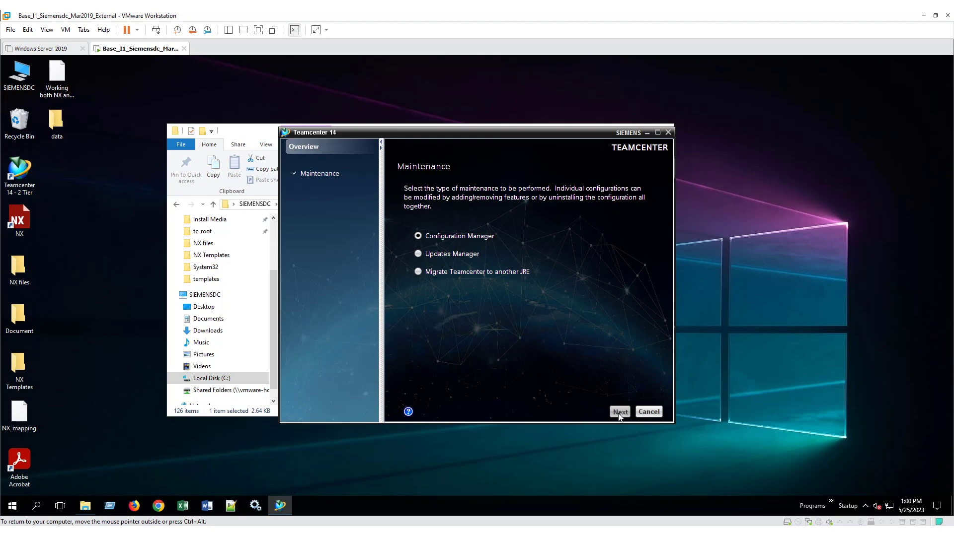
# Step: Advance the maintenance wizard to Manage Administration Data and choose a full export
pyautogui.click(618, 412)
pyautogui.click(618, 413)
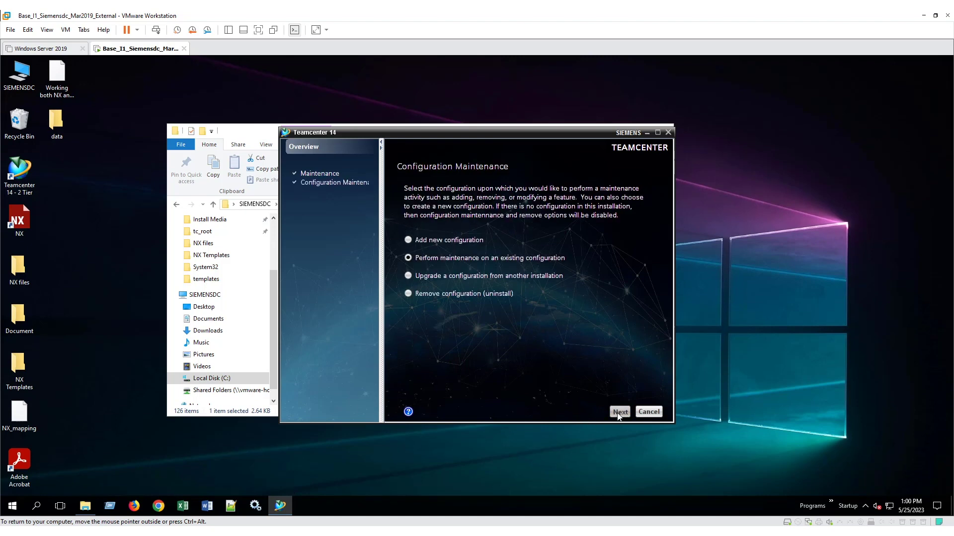
pyautogui.click(618, 413)
pyautogui.click(437, 340)
pyautogui.click(621, 411)
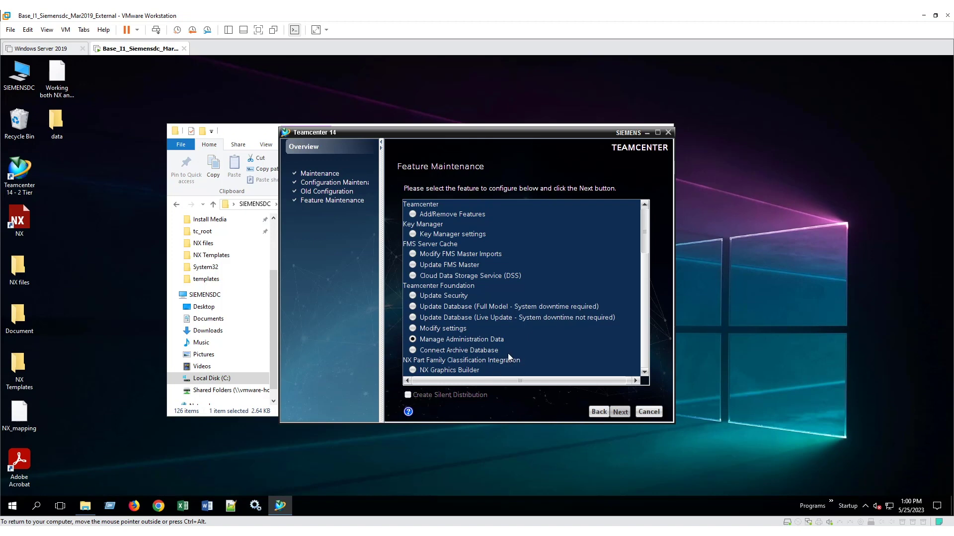
pyautogui.click(620, 412)
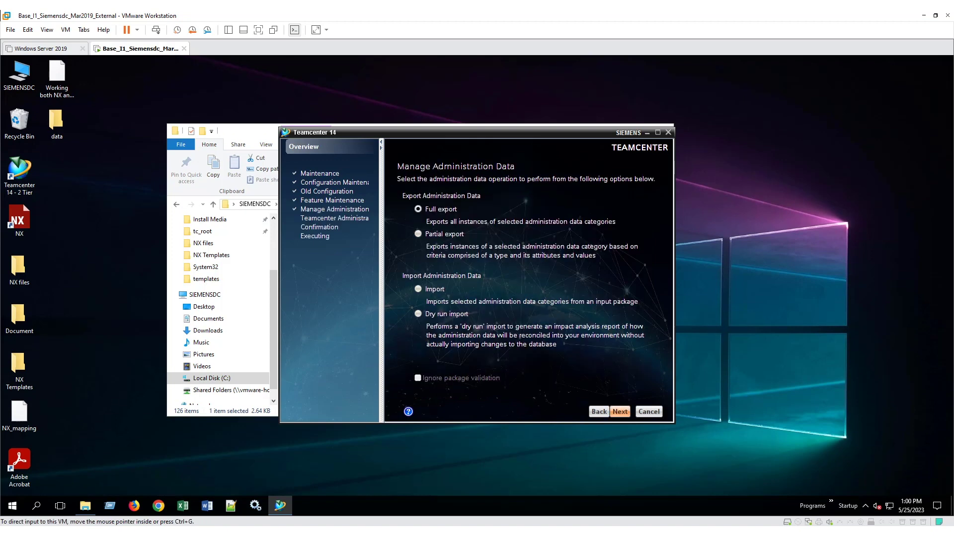
pyautogui.click(619, 412)
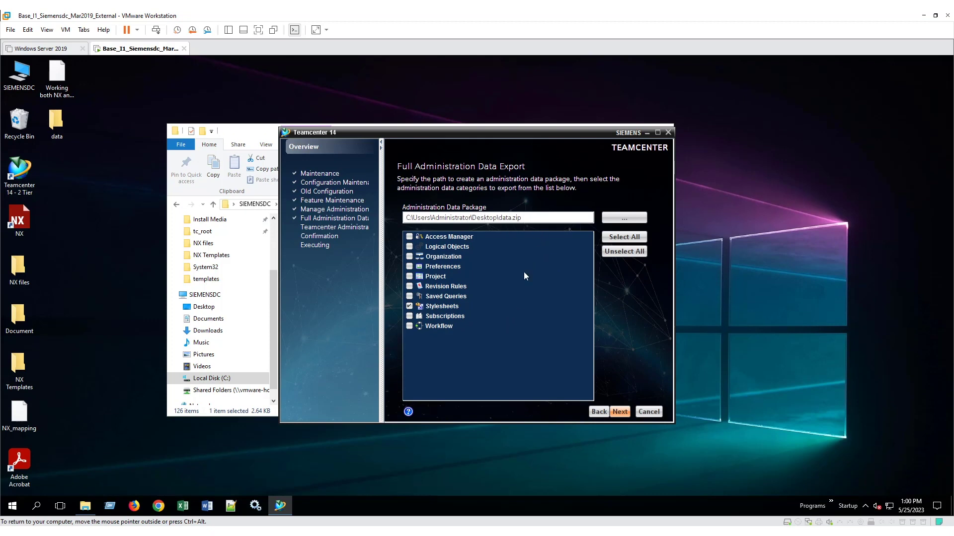
# Step: Keep Stylesheets as the only export category, enter the admin password, and start the export
pyautogui.click(619, 413)
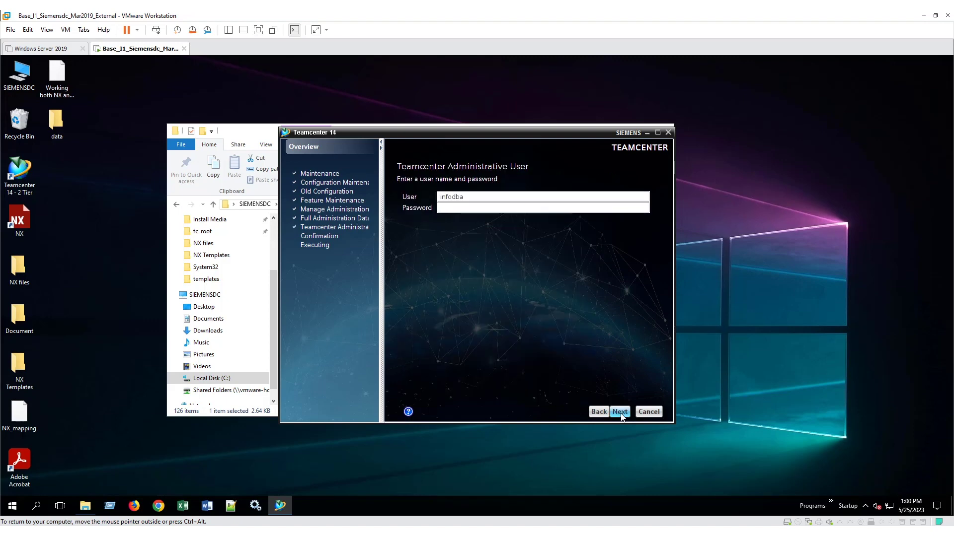
pyautogui.click(447, 209)
pyautogui.write('infodba')
pyautogui.press('Return')
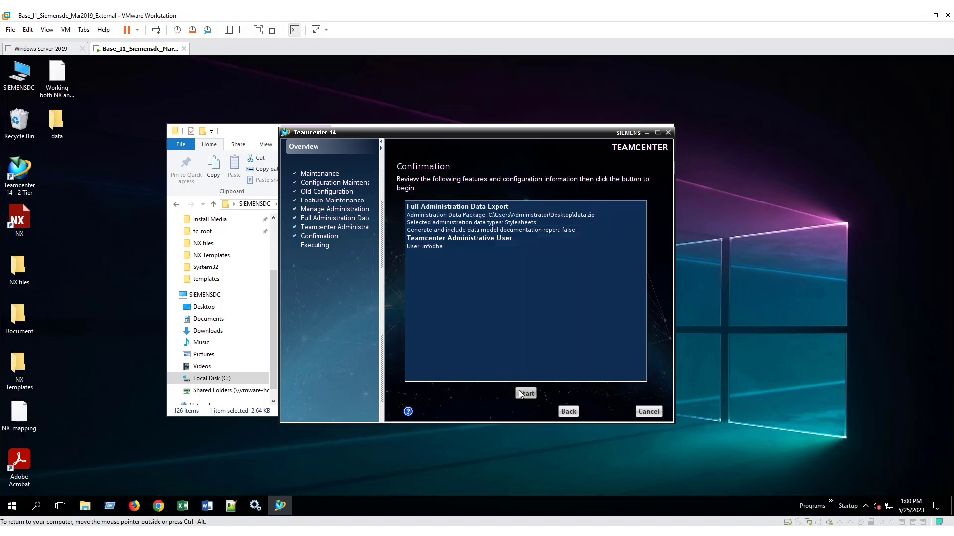
pyautogui.click(521, 393)
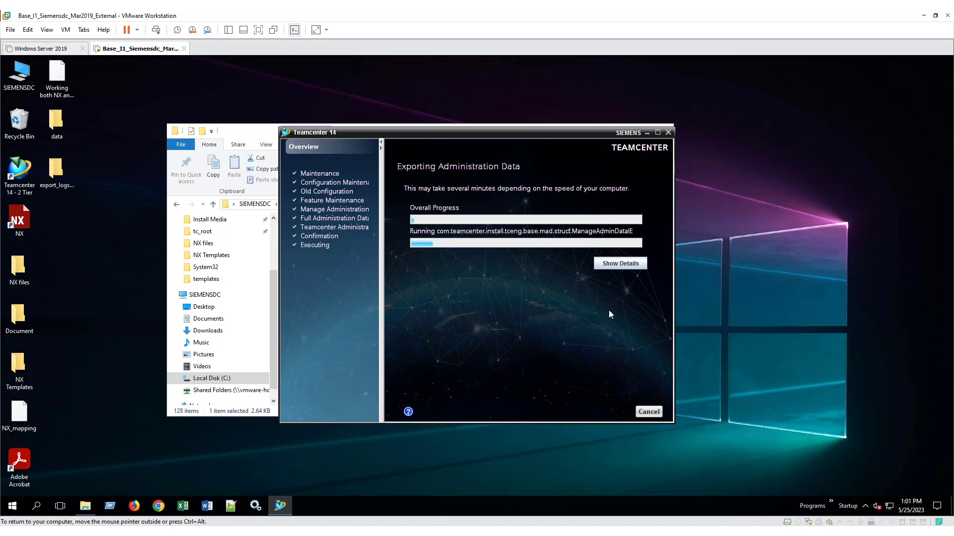
# Step: Review the failed export's detailed status, dismiss the failure alert, and close the wizard
pyautogui.click(613, 263)
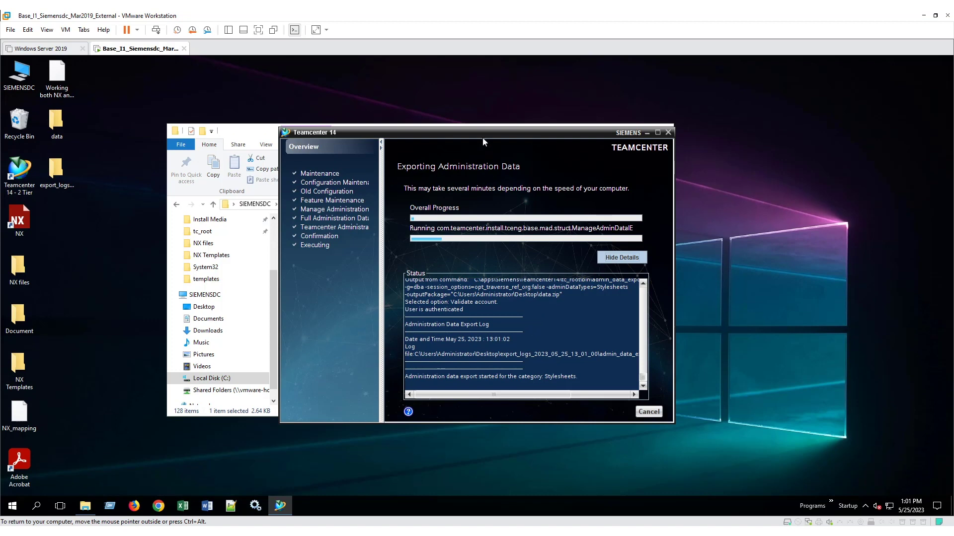
pyautogui.moveTo(482, 134); pyautogui.dragTo(450, 110)
pyautogui.moveTo(642, 397); pyautogui.dragTo(704, 423)
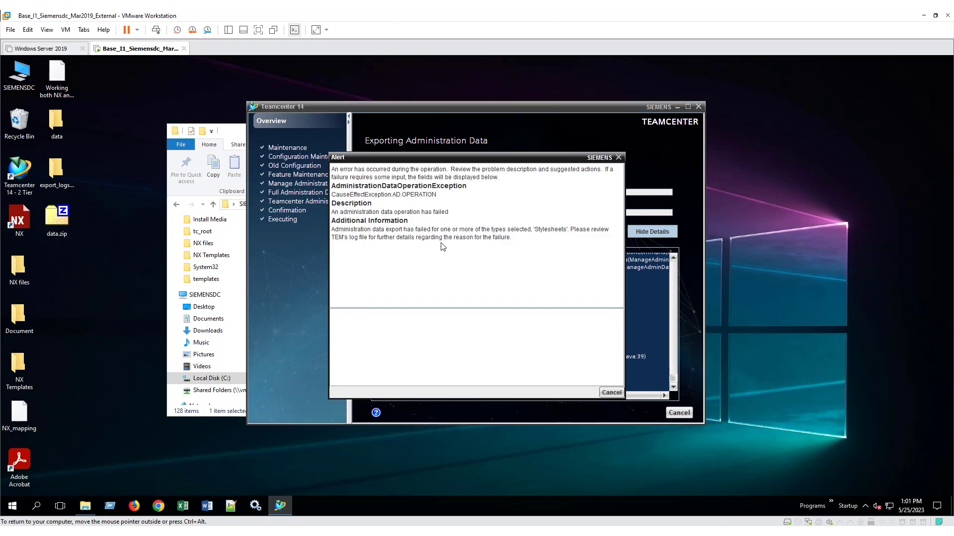
pyautogui.click(611, 393)
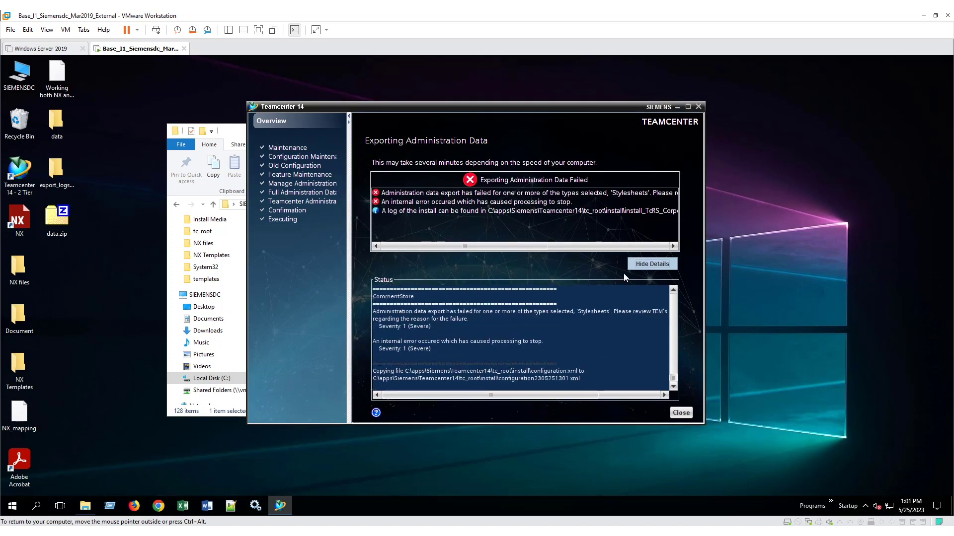
pyautogui.moveTo(704, 226); pyautogui.dragTo(810, 313)
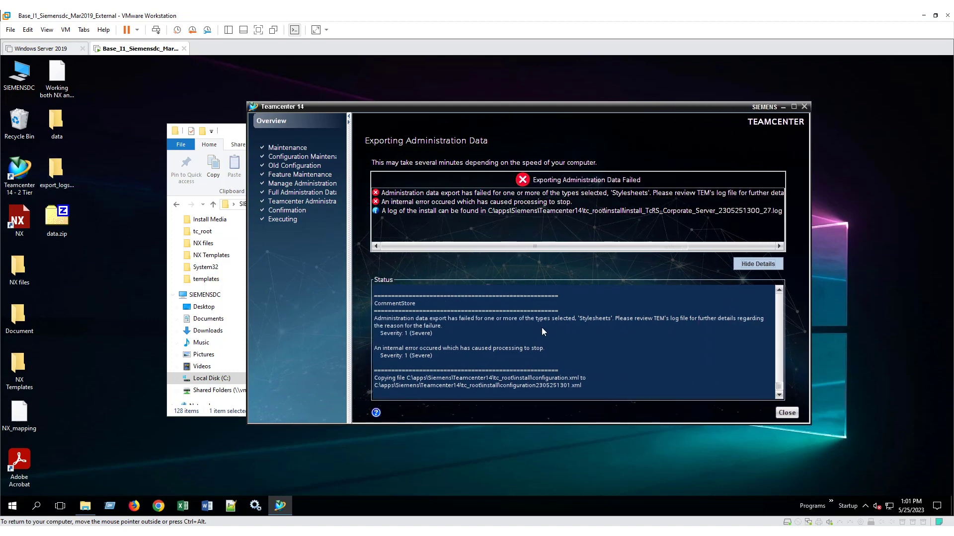
pyautogui.click(787, 414)
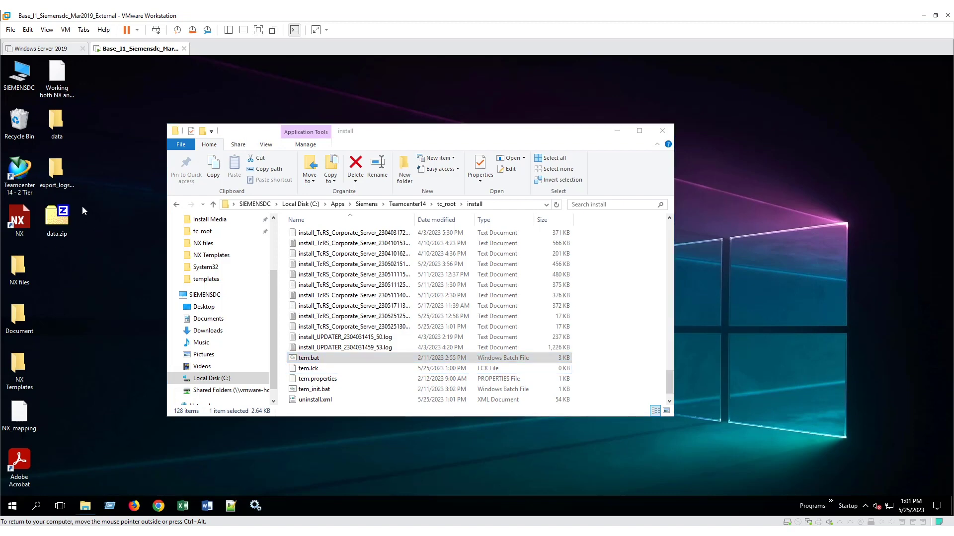
# Step: Open export_logs > Stylesheets and edit Stylesheets.log in Notepad++
pyautogui.doubleClick(56, 172)
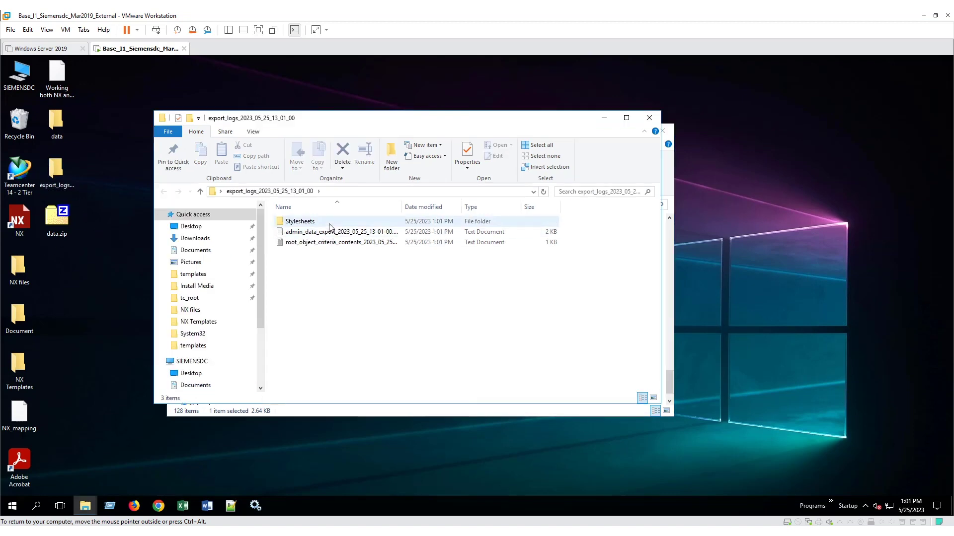
pyautogui.doubleClick(329, 226)
pyautogui.click(315, 228)
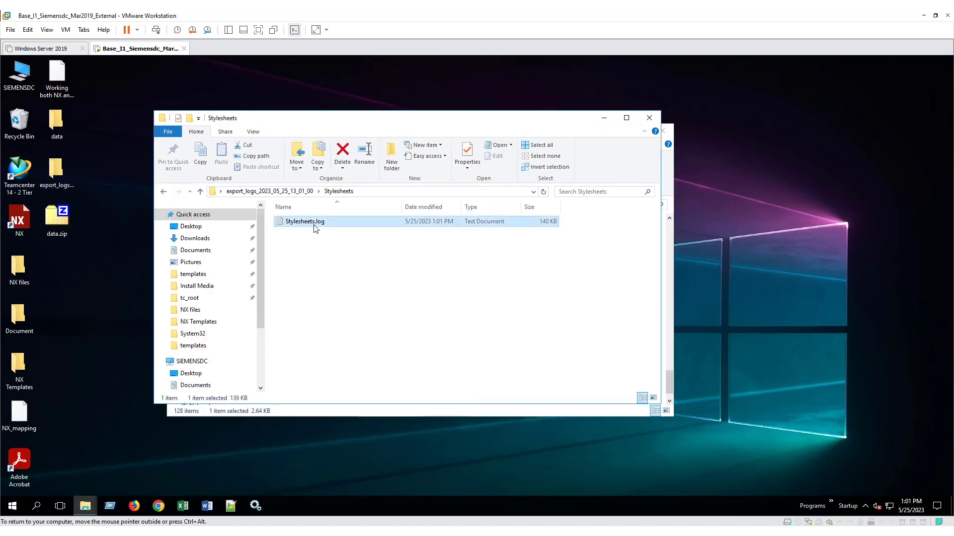
pyautogui.rightClick(315, 228)
pyautogui.click(343, 277)
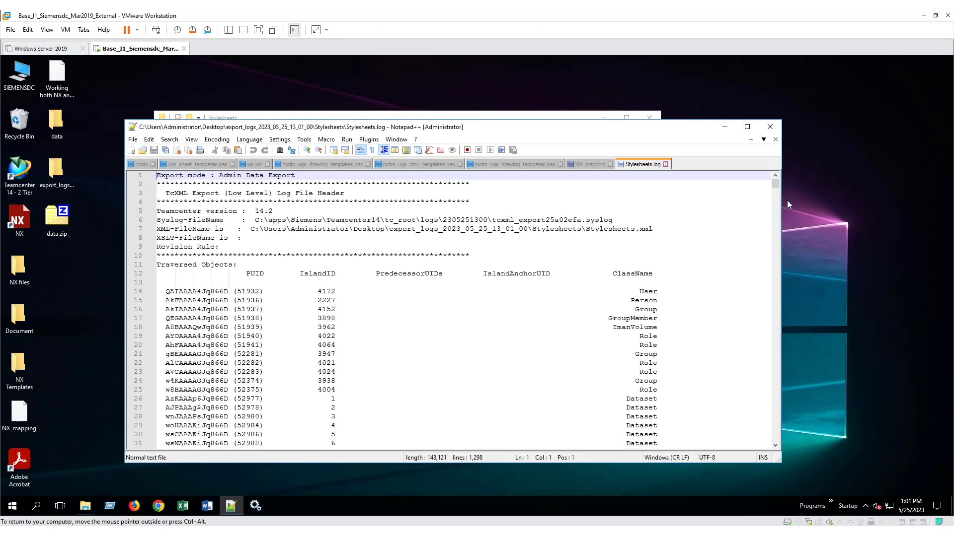
# Step: Select the 'ImanFile have same candidate key' error on line 1252 of Stylesheets.log
pyautogui.moveTo(776, 184); pyautogui.dragTo(767, 443)
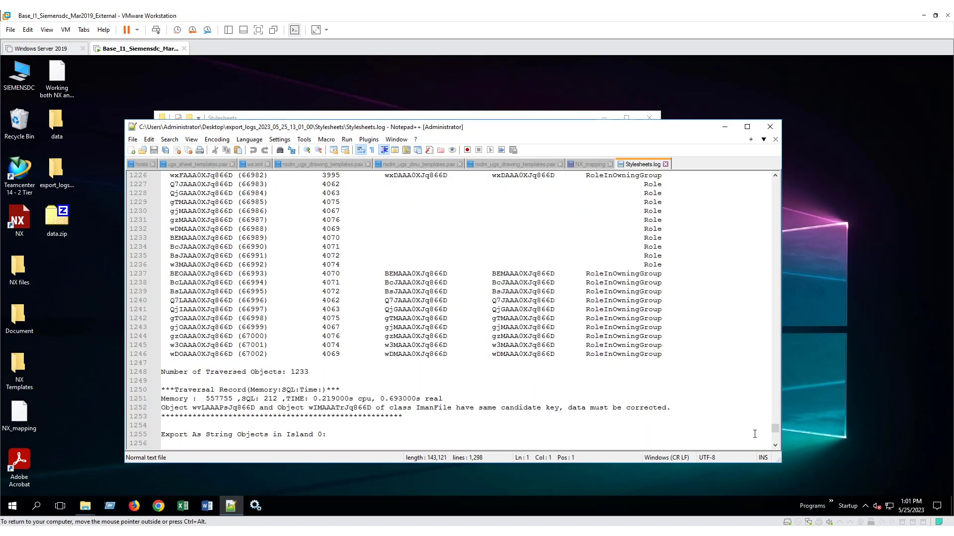
pyautogui.scroll(-1, 521, 391)
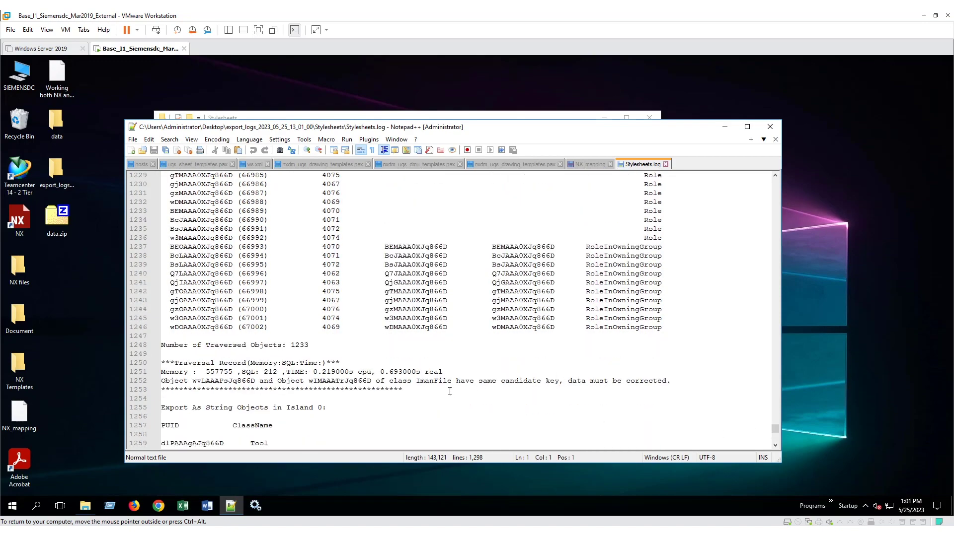
pyautogui.click(424, 385)
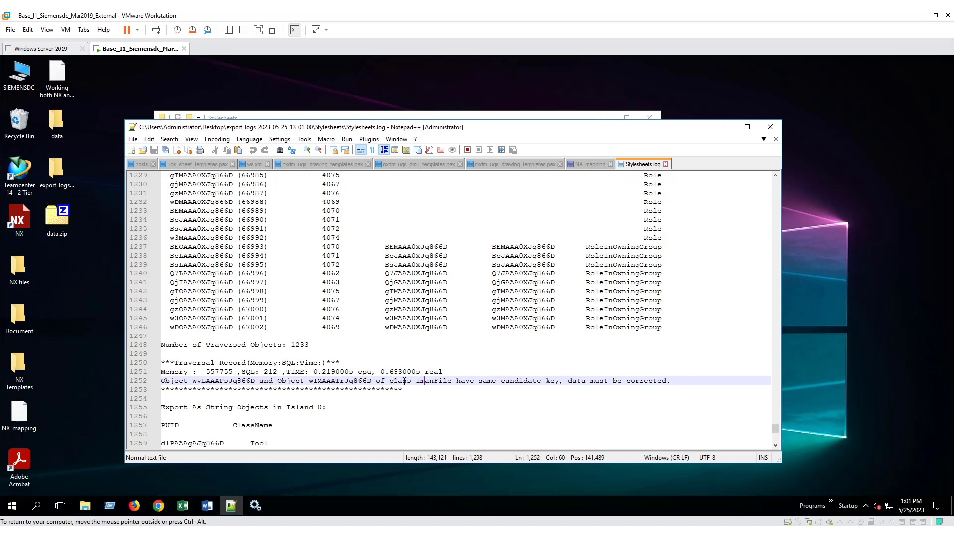
pyautogui.moveTo(418, 382); pyautogui.dragTo(633, 387)
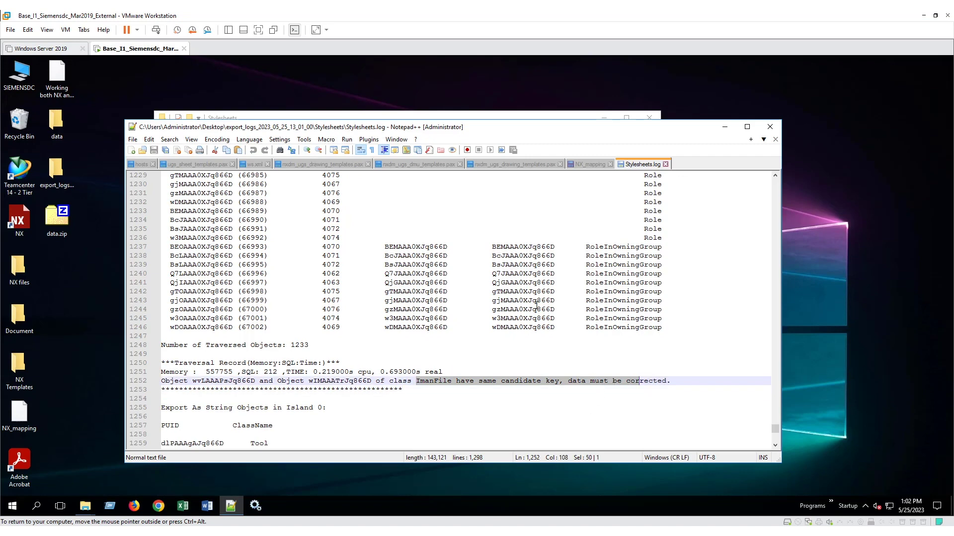
# Step: Move the log window aside and bring up the actions for data.zip on the desktop
pyautogui.moveTo(512, 128); pyautogui.dragTo(527, 117)
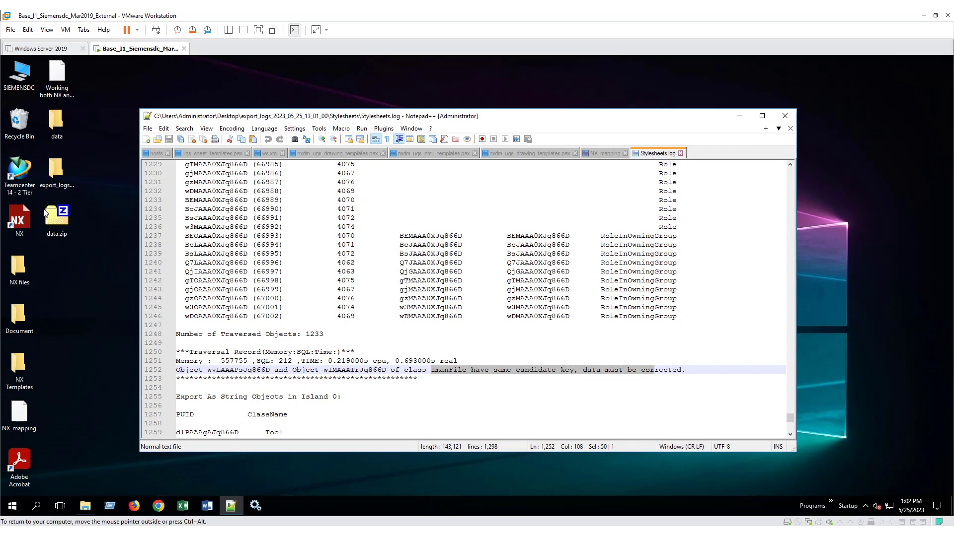
pyautogui.click(94, 231)
pyautogui.rightClick(65, 228)
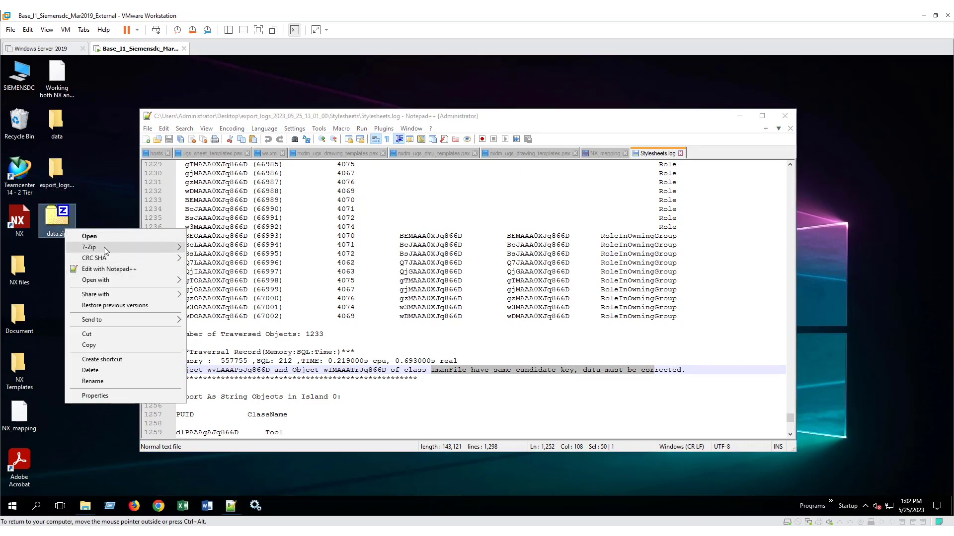
# Step: Extract data.zip with 7-Zip into the Desktop data folder, replacing all existing files
pyautogui.moveTo(102, 249)
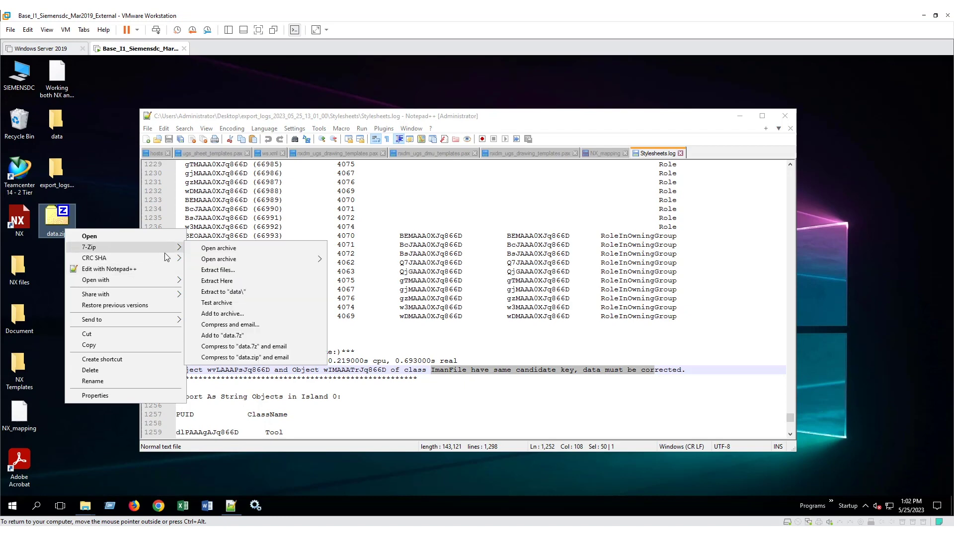
pyautogui.click(214, 270)
pyautogui.click(471, 342)
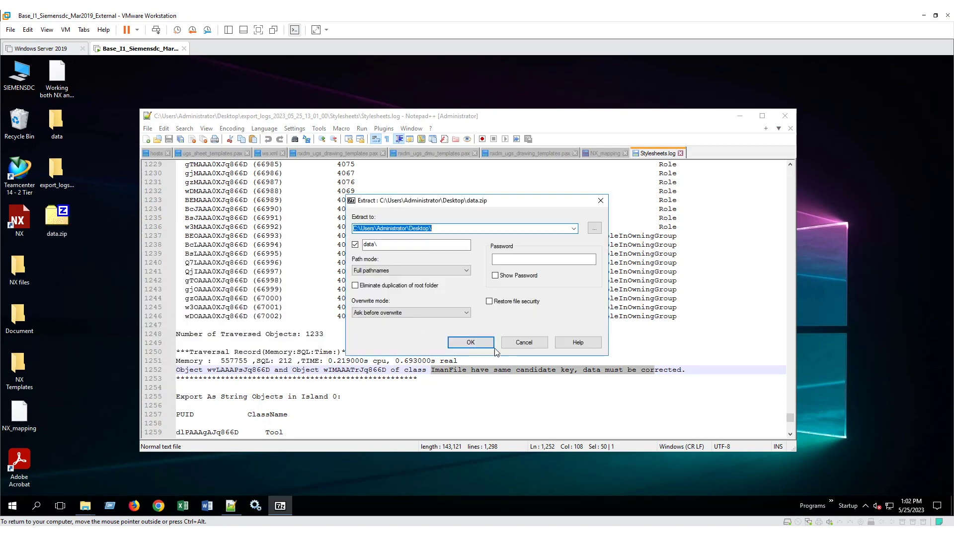
pyautogui.click(83, 246)
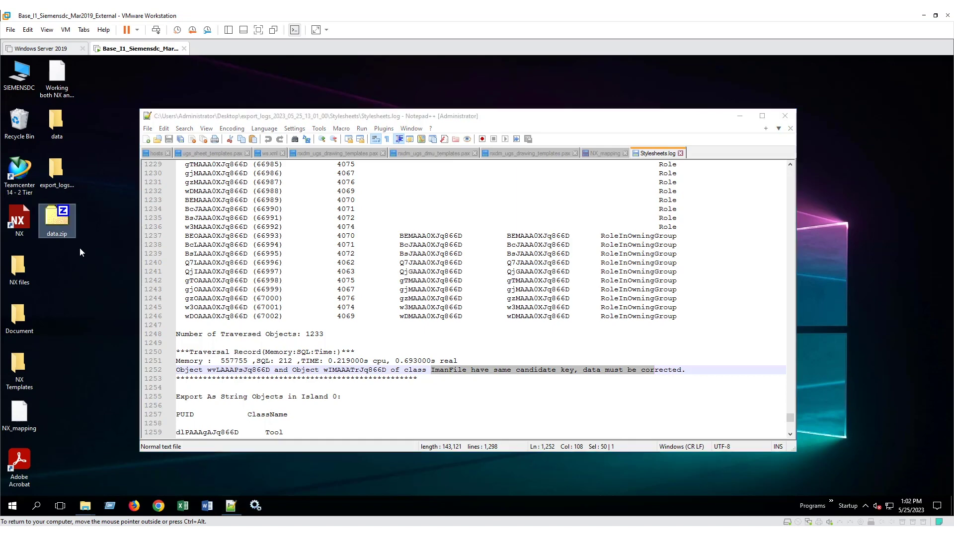
pyautogui.rightClick(58, 232)
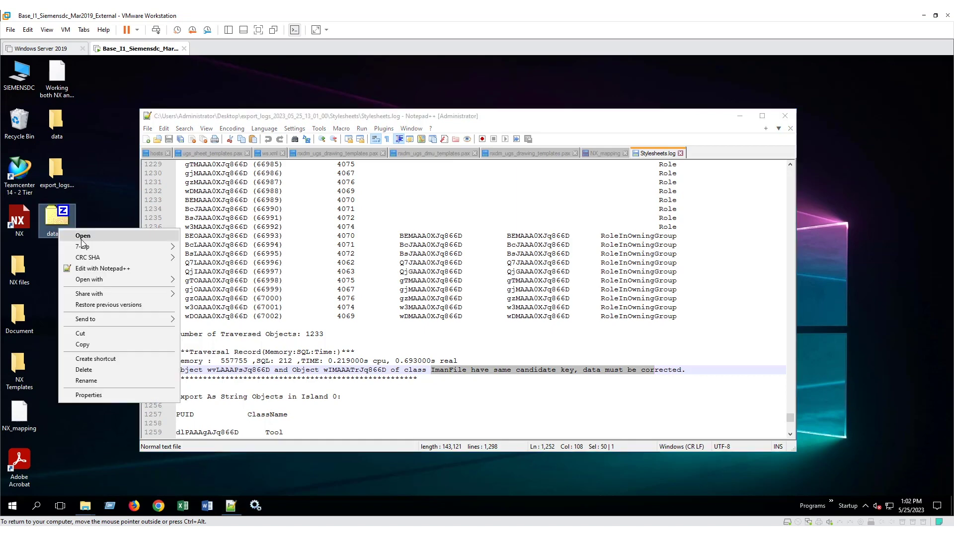
pyautogui.moveTo(86, 247)
pyautogui.click(199, 267)
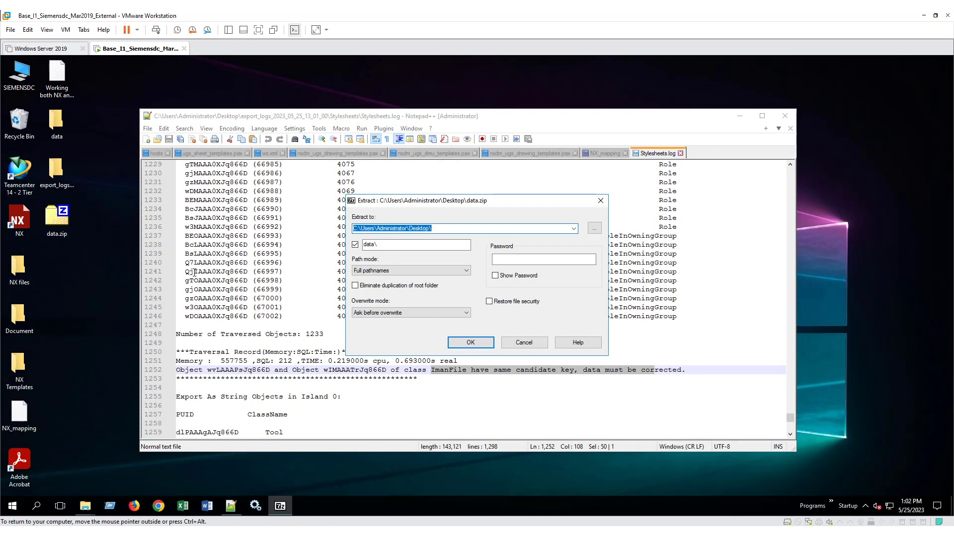
pyautogui.press('Return')
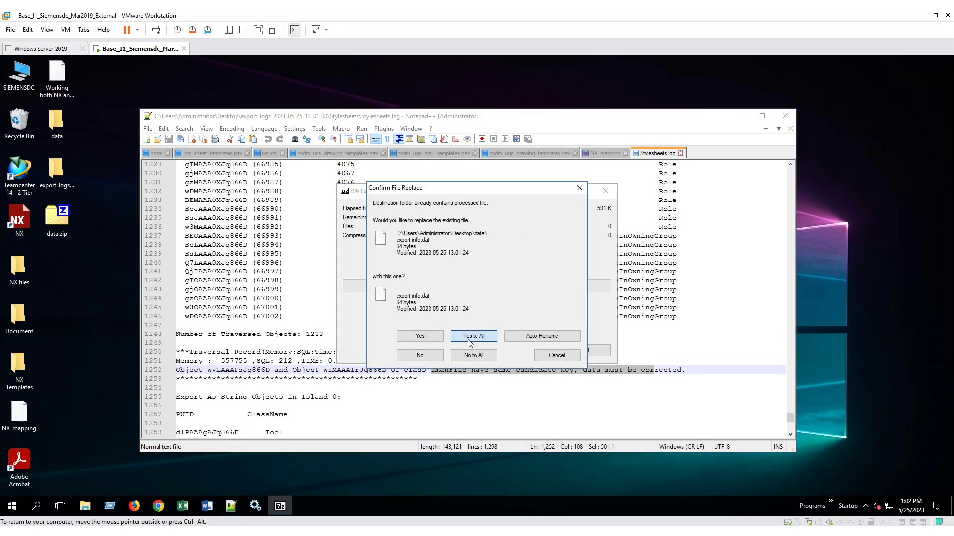
pyautogui.click(472, 337)
pyautogui.click(117, 281)
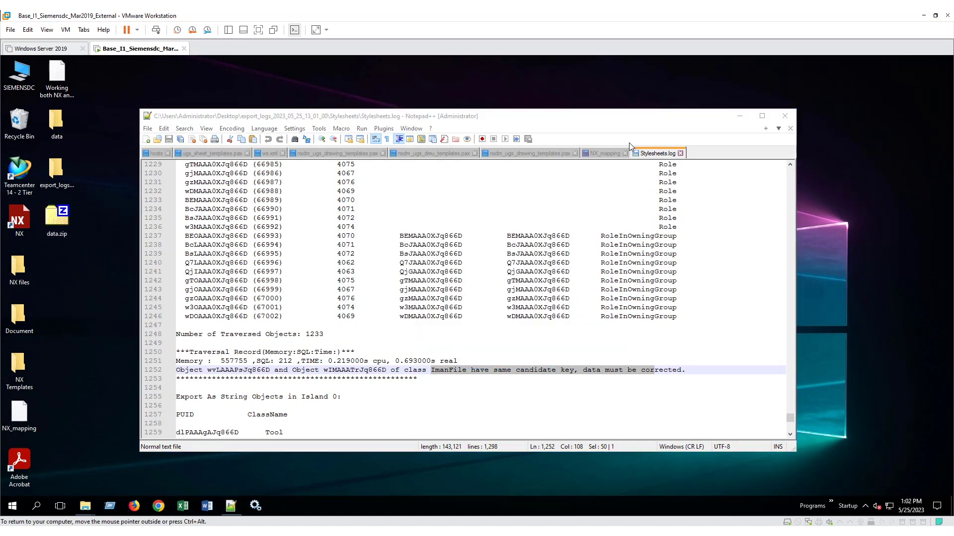
# Step: Minimize Notepad++ and both Explorer windows, refresh the desktop, and open the data folder
pyautogui.click(739, 116)
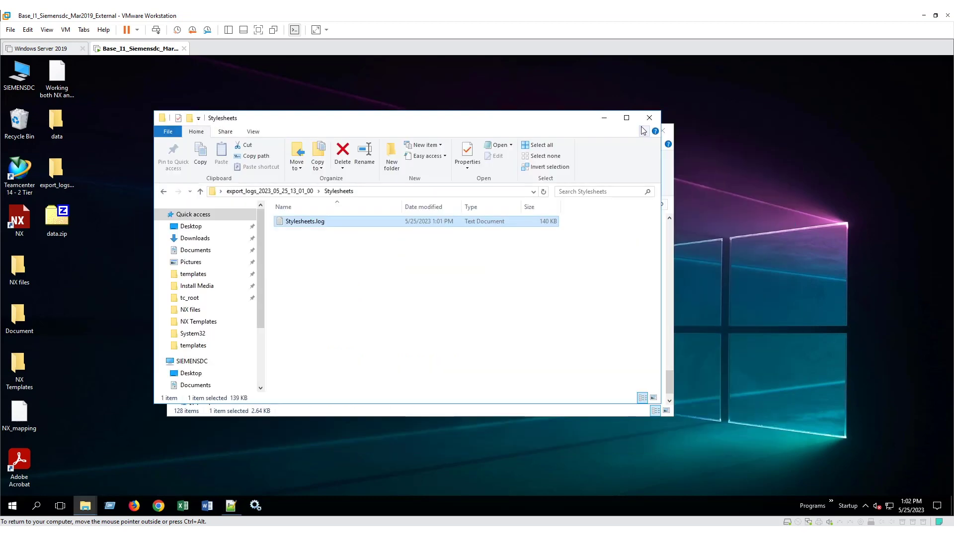
pyautogui.click(604, 118)
pyautogui.click(616, 130)
pyautogui.rightClick(495, 157)
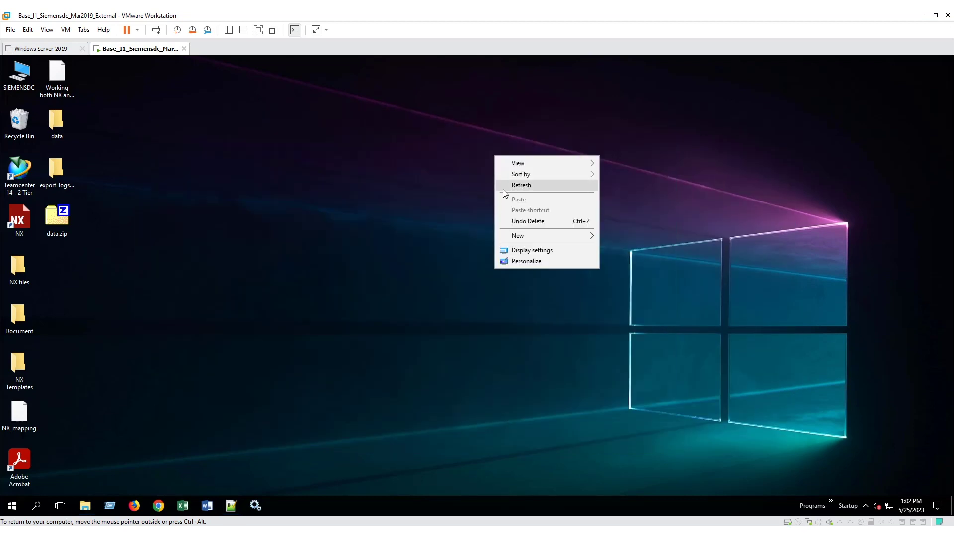
pyautogui.click(516, 187)
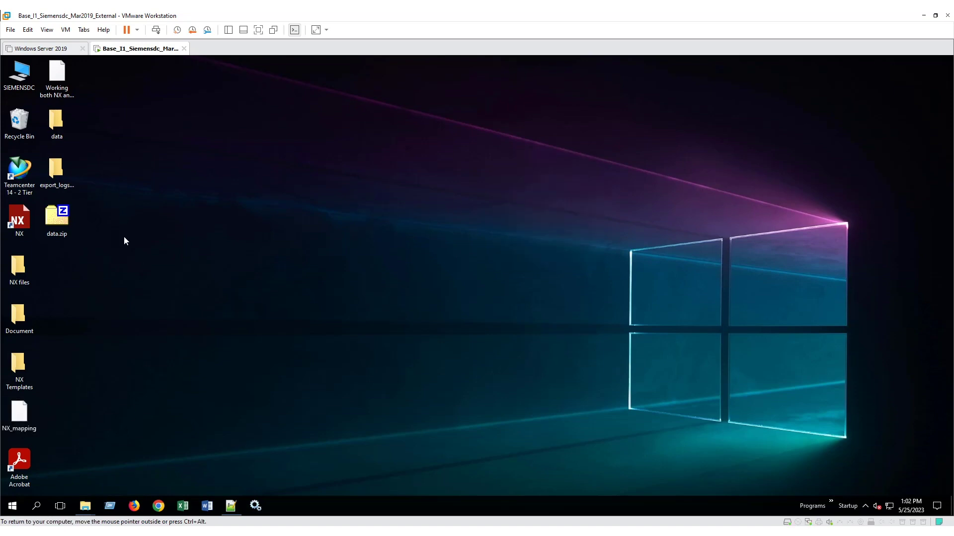
pyautogui.doubleClick(66, 127)
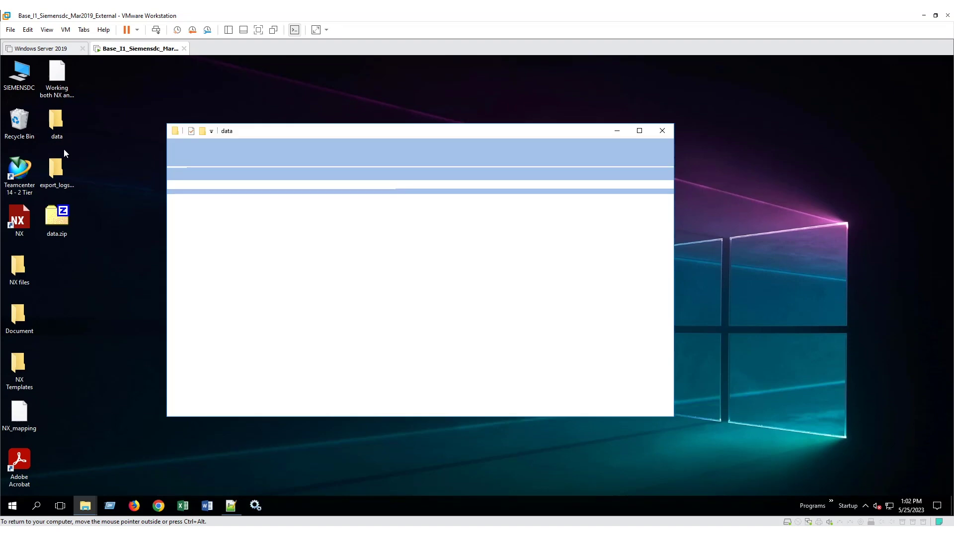
# Step: Extract ADMINISTRATION_DATA.zip with 7-Zip into the data folder
pyautogui.rightClick(308, 249)
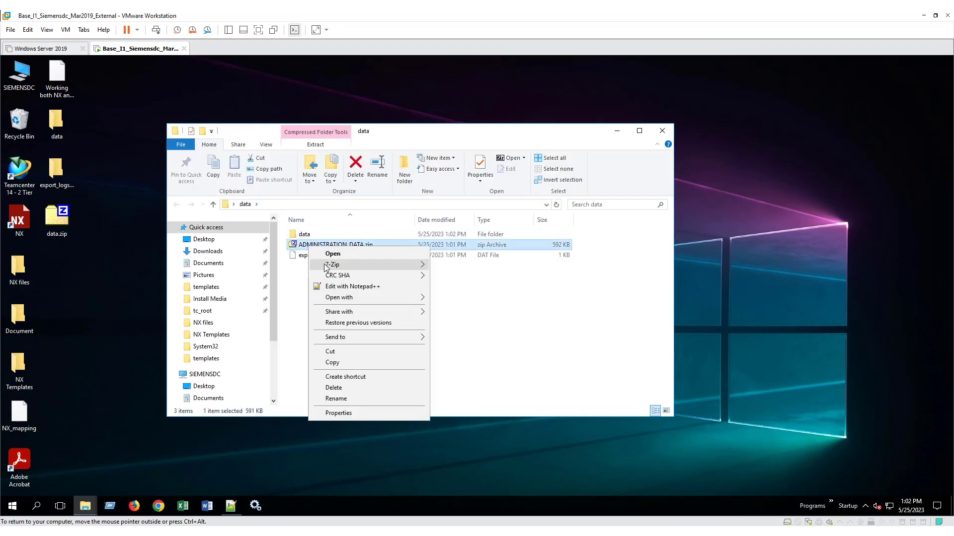
pyautogui.moveTo(351, 267)
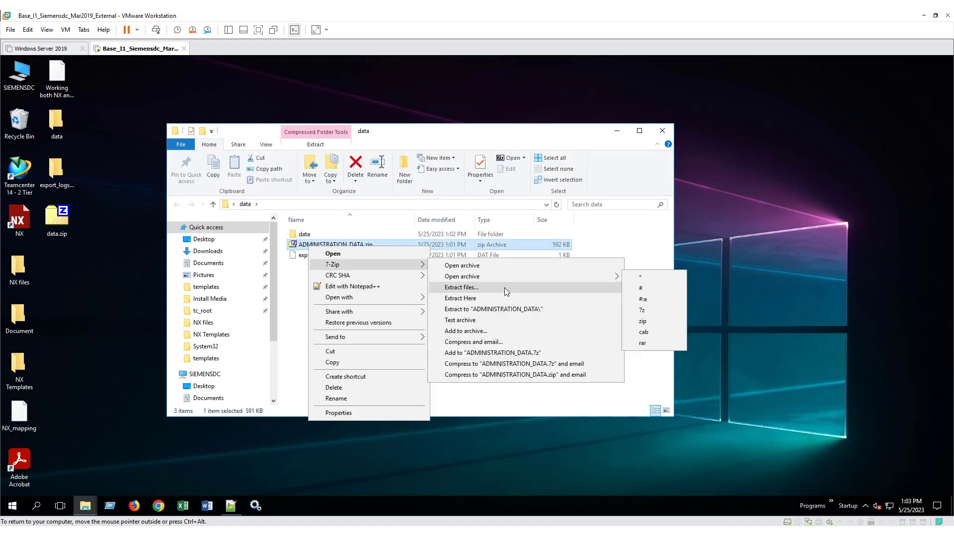
pyautogui.click(505, 288)
pyautogui.press('Return')
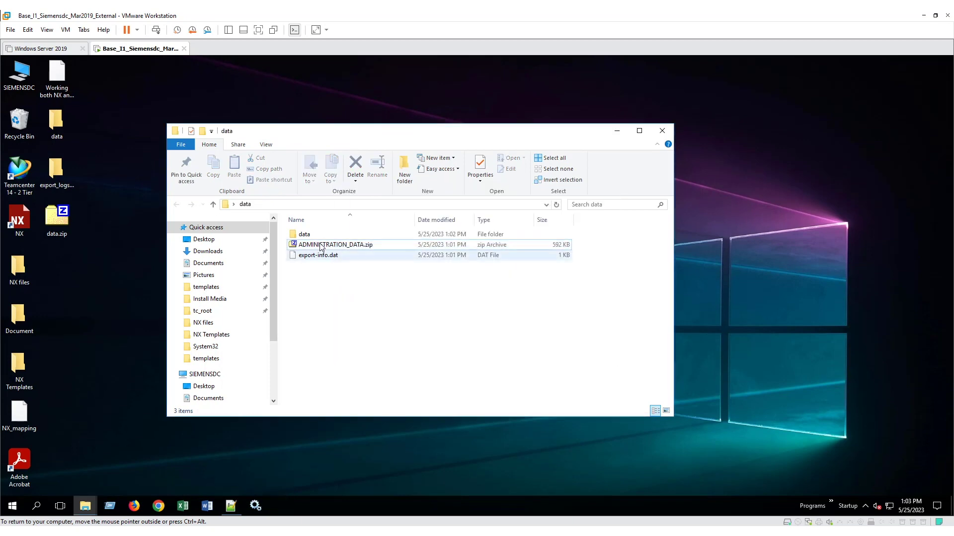
# Step: In ADMINISTRATION_DATA > Stylesheets, search 'styl' and open Stylesheets.xml in Notepad++
pyautogui.doubleClick(323, 236)
pyautogui.doubleClick(323, 236)
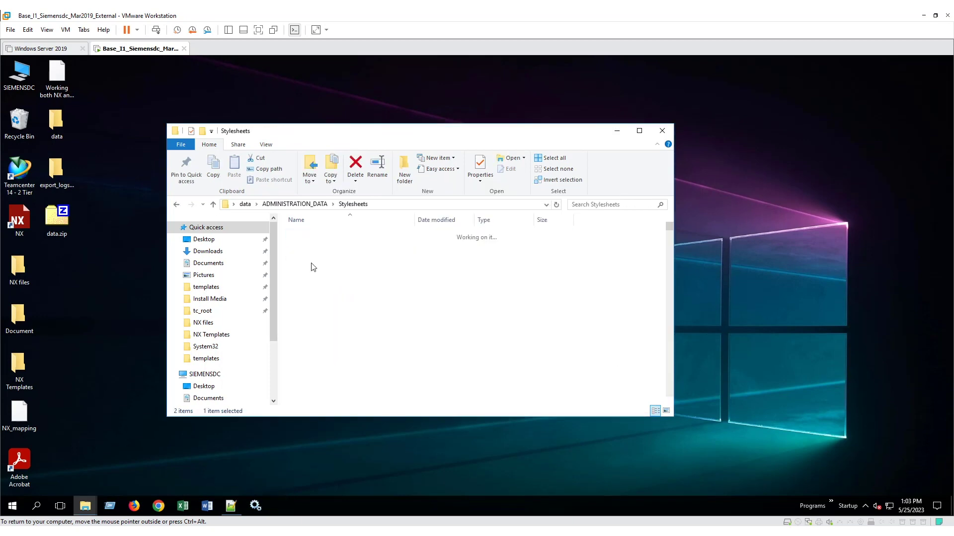
pyautogui.click(606, 204)
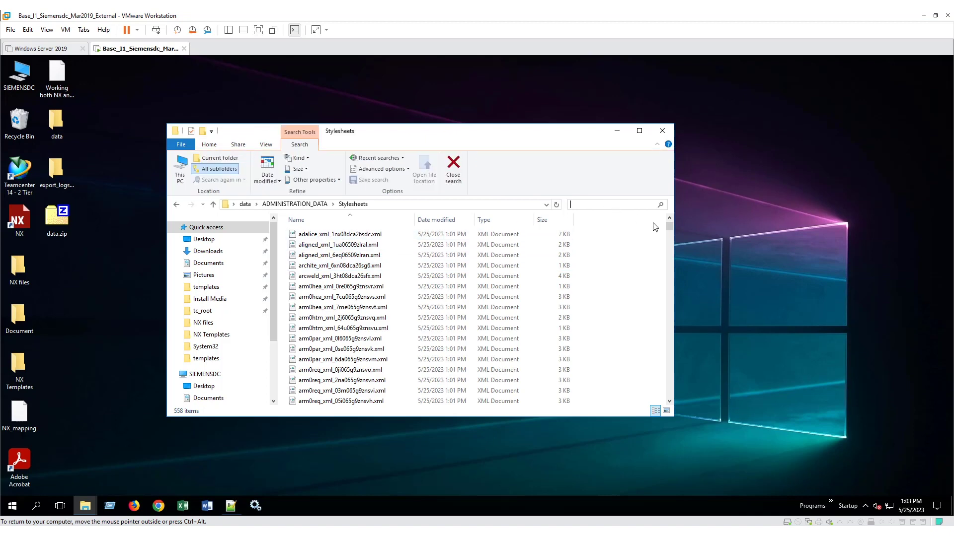
pyautogui.write('style')
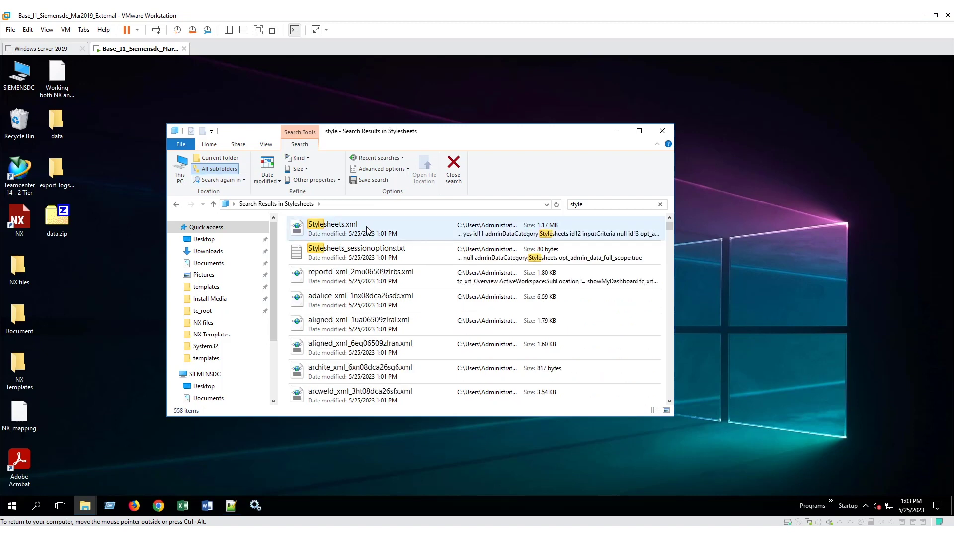
pyautogui.rightClick(357, 230)
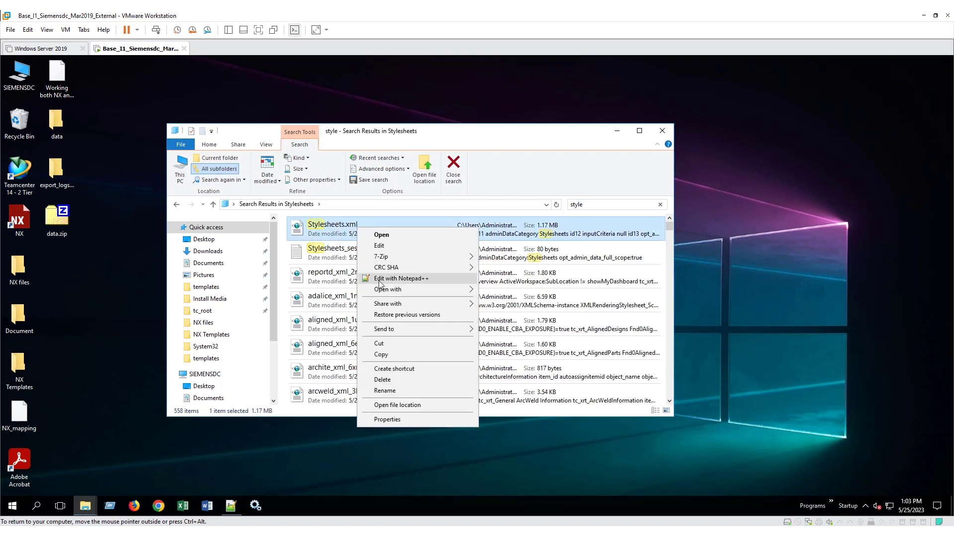
pyautogui.click(377, 281)
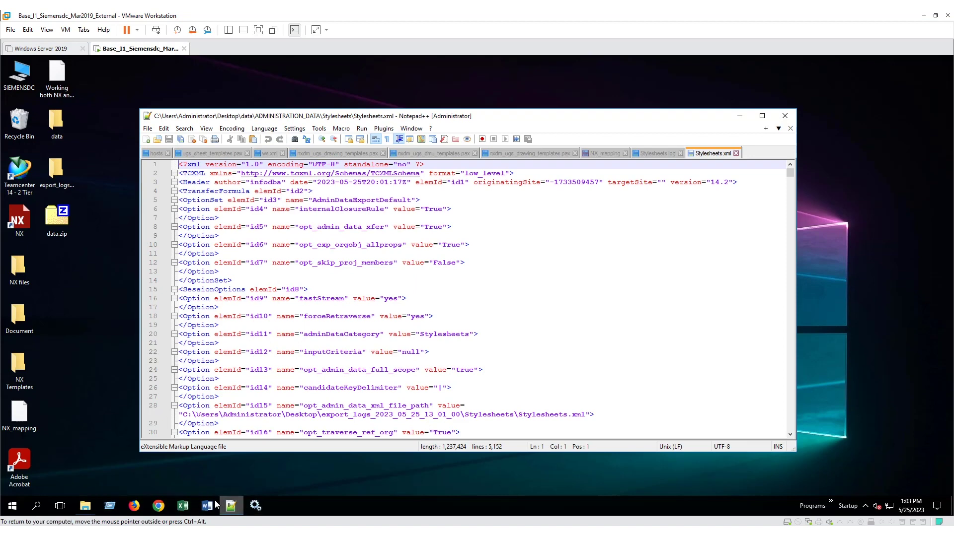
# Step: Copy id wvLAAAPsJq866D from log line 1252 and find it in Stylesheets.xml
pyautogui.click(645, 153)
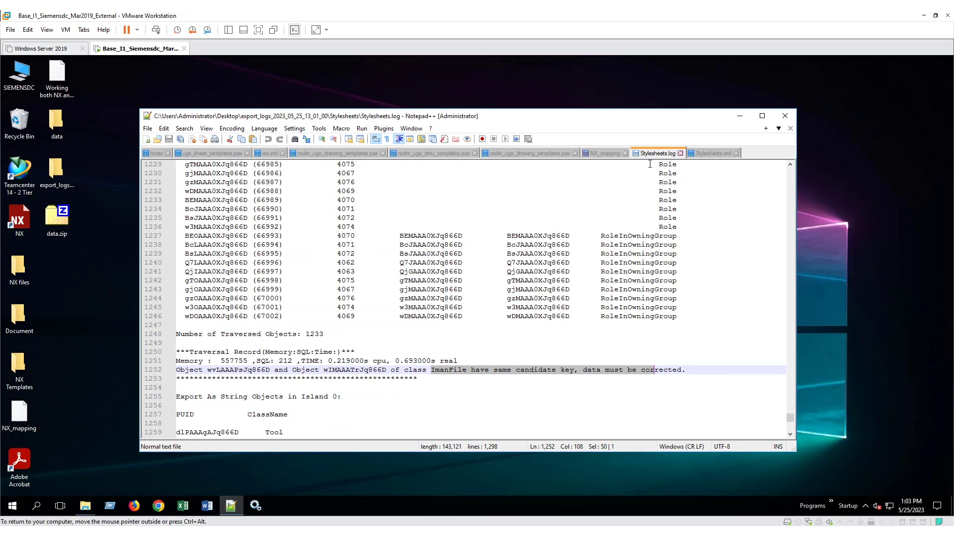
pyautogui.click(398, 421)
pyautogui.moveTo(207, 370); pyautogui.dragTo(271, 370)
pyautogui.hotkey('ctrl', 'c')
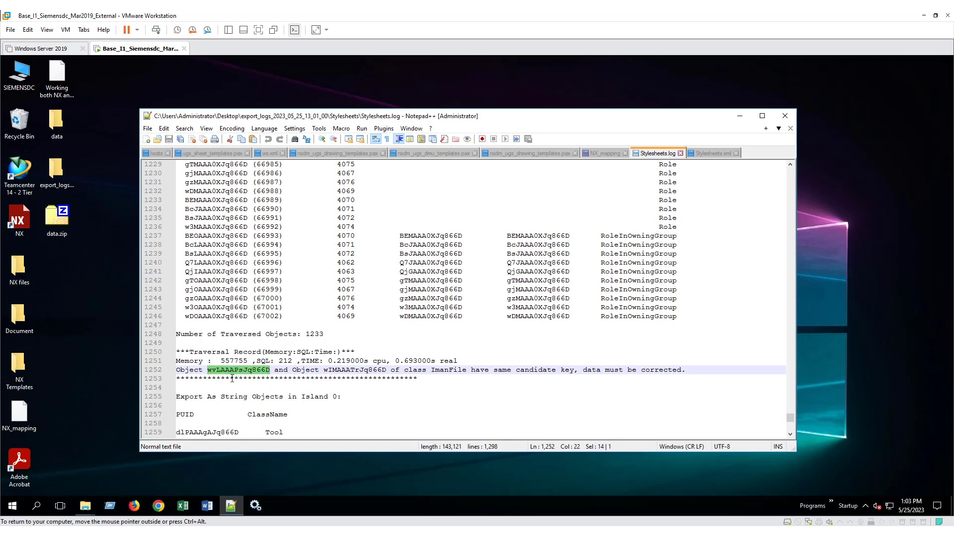
pyautogui.click(703, 154)
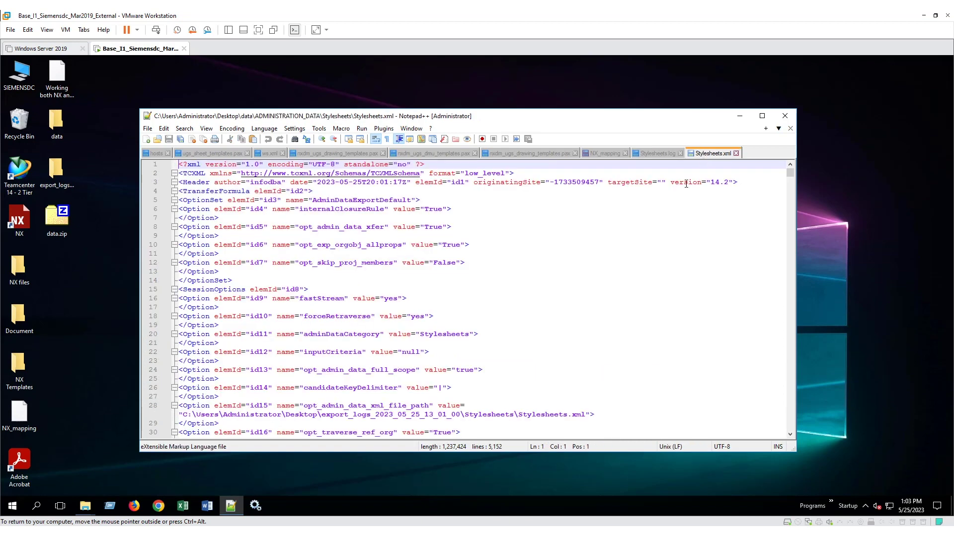
pyautogui.click(617, 260)
pyautogui.hotkey('ctrl', 'f')
pyautogui.hotkey('ctrl', 'v')
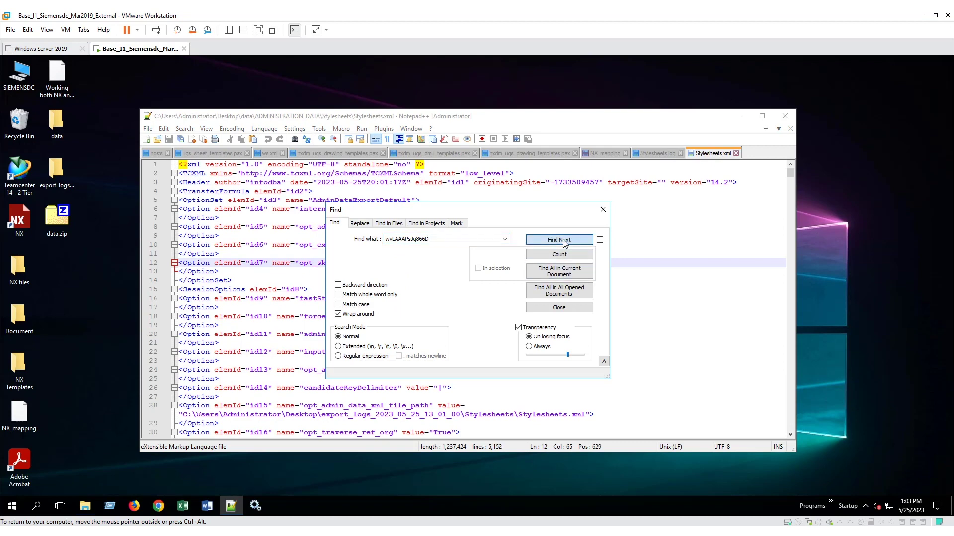
pyautogui.click(546, 240)
pyautogui.click(603, 209)
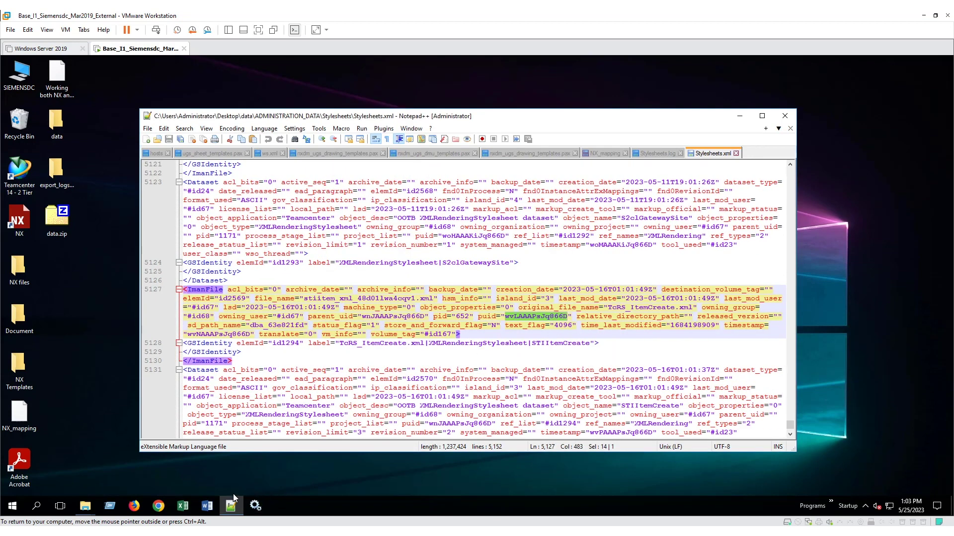
# Step: Snip the TcRS_ItemCreate.xml ImanFile entry at line 5127 with Snipping Tool
pyautogui.click(35, 509)
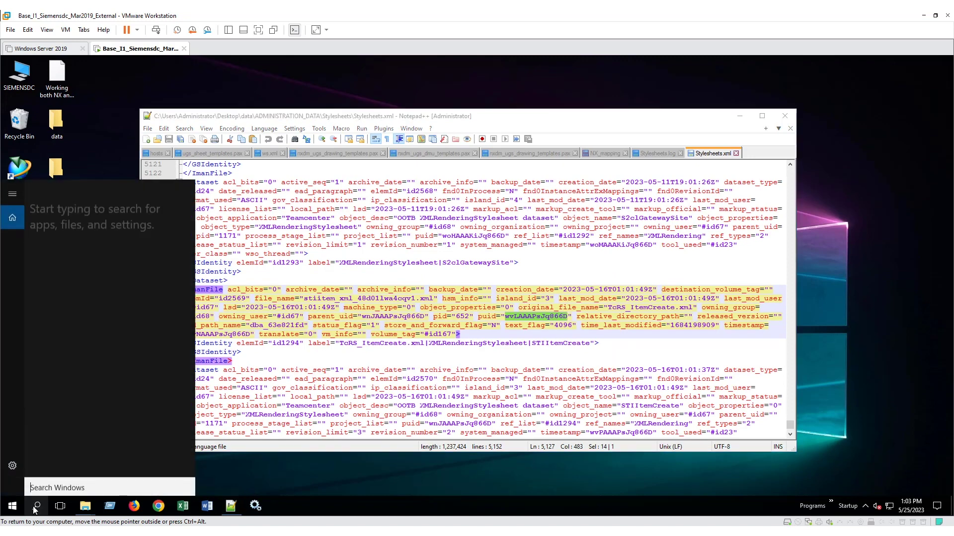
pyautogui.write('s')
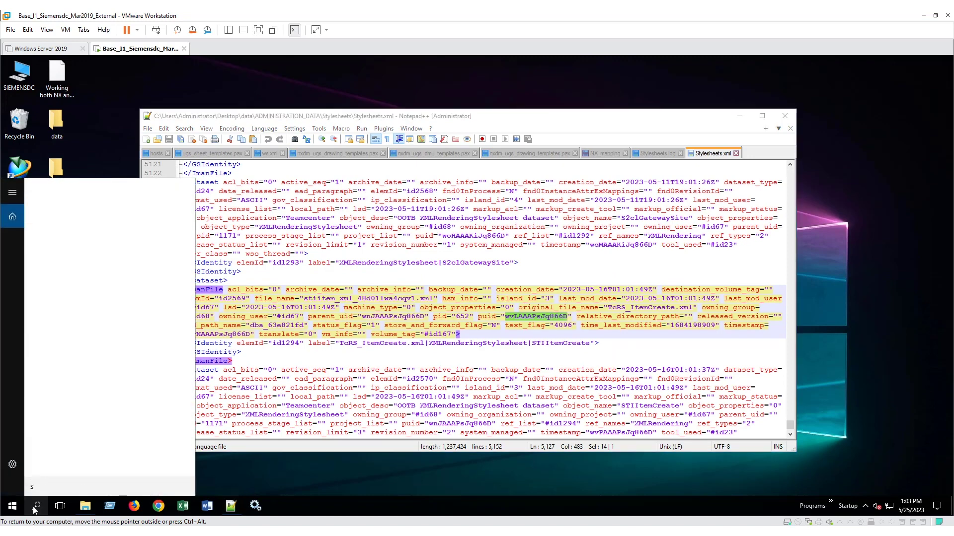
pyautogui.write('nip')
pyautogui.press('Return')
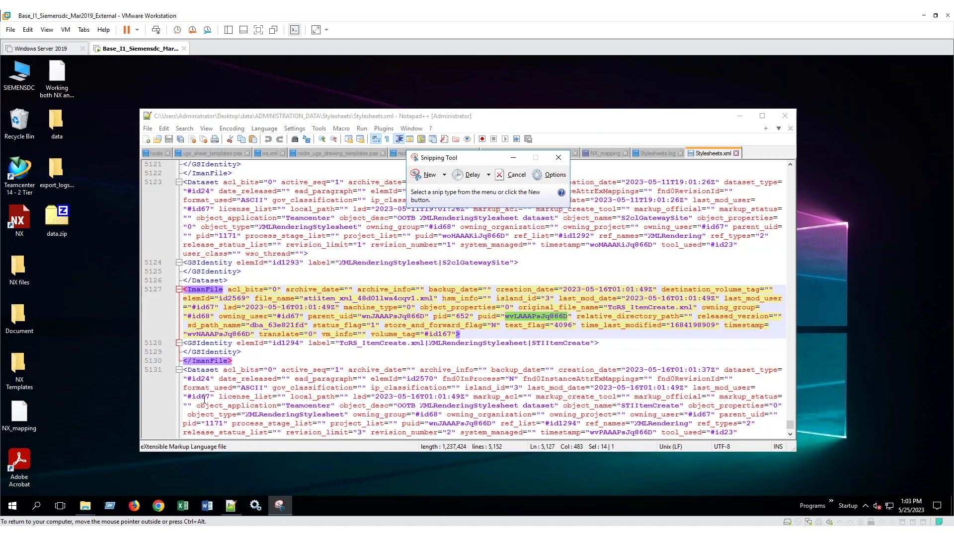
pyautogui.hotkey('alt', 'n')
pyautogui.moveTo(159, 277); pyautogui.dragTo(781, 353)
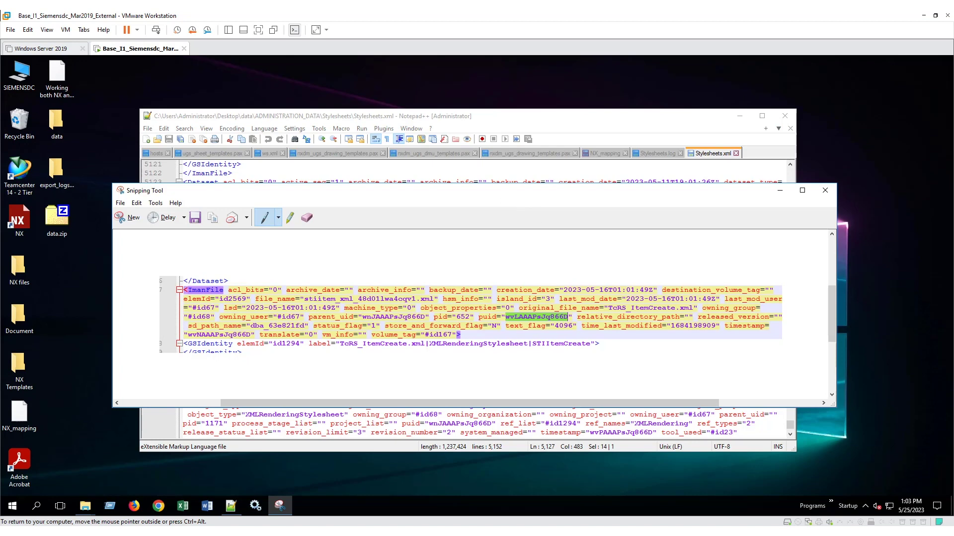
pyautogui.click(763, 145)
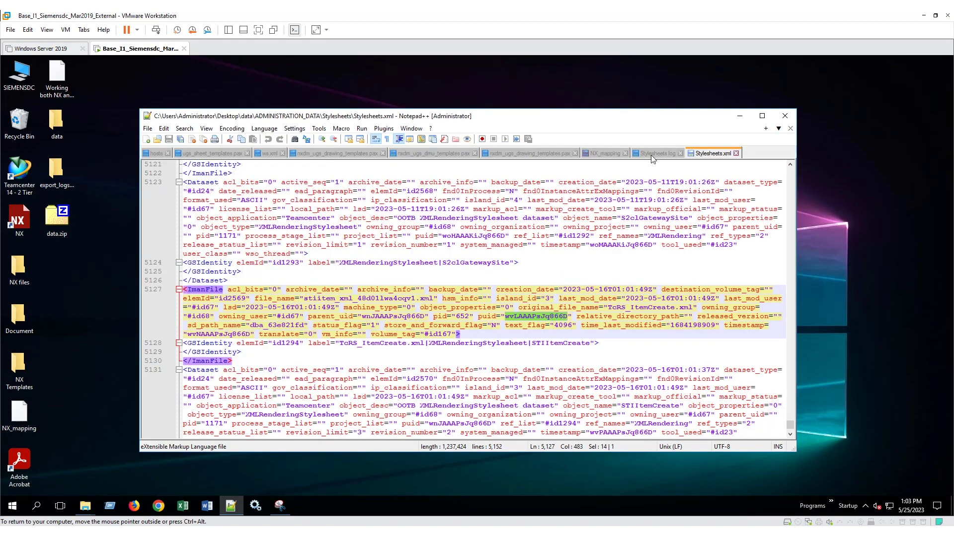
# Step: Copy the second id wIMAAATrJq866D from line 1252 and find it at line 4371 of Stylesheets.xml
pyautogui.click(655, 153)
pyautogui.click(403, 386)
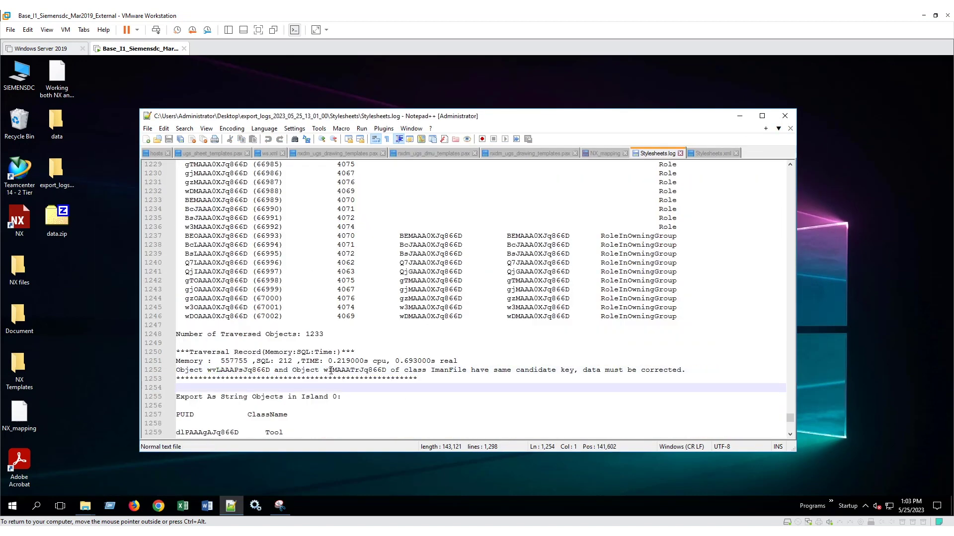
pyautogui.moveTo(324, 371); pyautogui.dragTo(387, 372)
pyautogui.hotkey('ctrl', 'c')
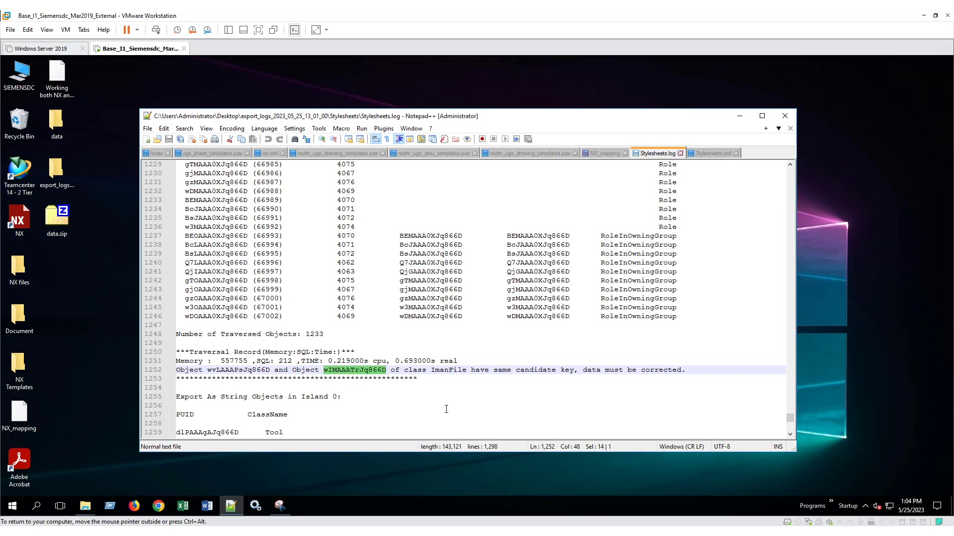
pyautogui.click(711, 154)
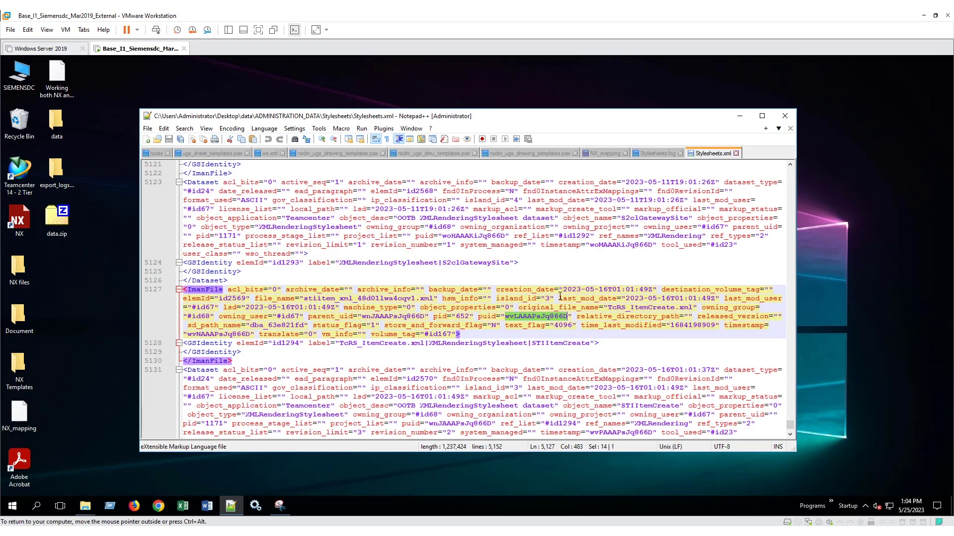
pyautogui.hotkey('ctrl', 'f')
pyautogui.hotkey('ctrl', 'v')
pyautogui.click(559, 240)
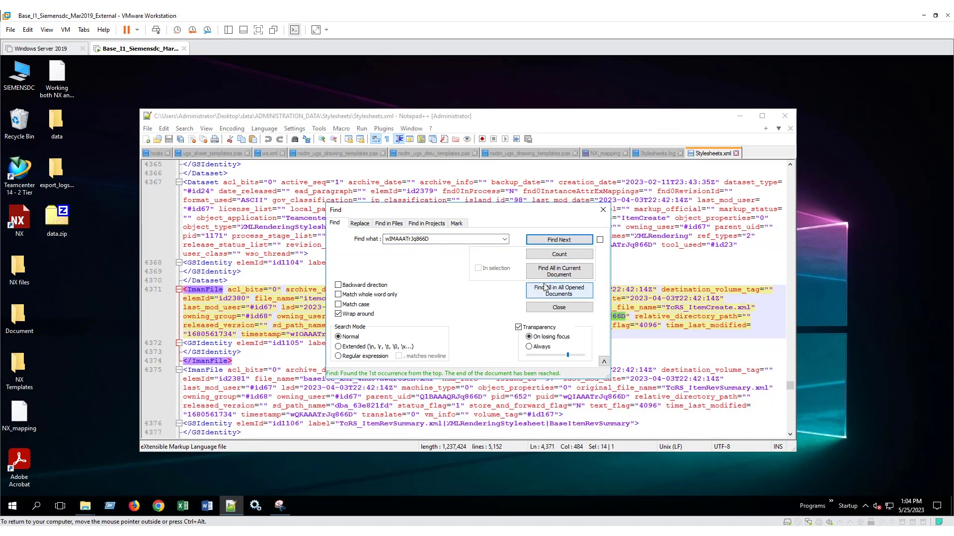
# Step: Arrange the Find and snip windows so both ImanFile entries are visible for comparison
pyautogui.moveTo(521, 266); pyautogui.dragTo(493, 396)
pyautogui.click(279, 505)
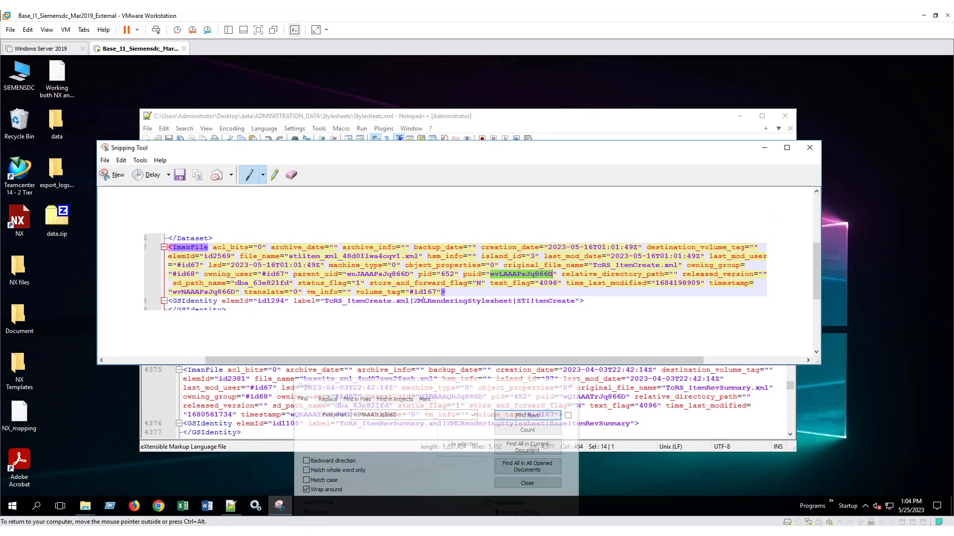
pyautogui.moveTo(428, 159); pyautogui.dragTo(442, 364)
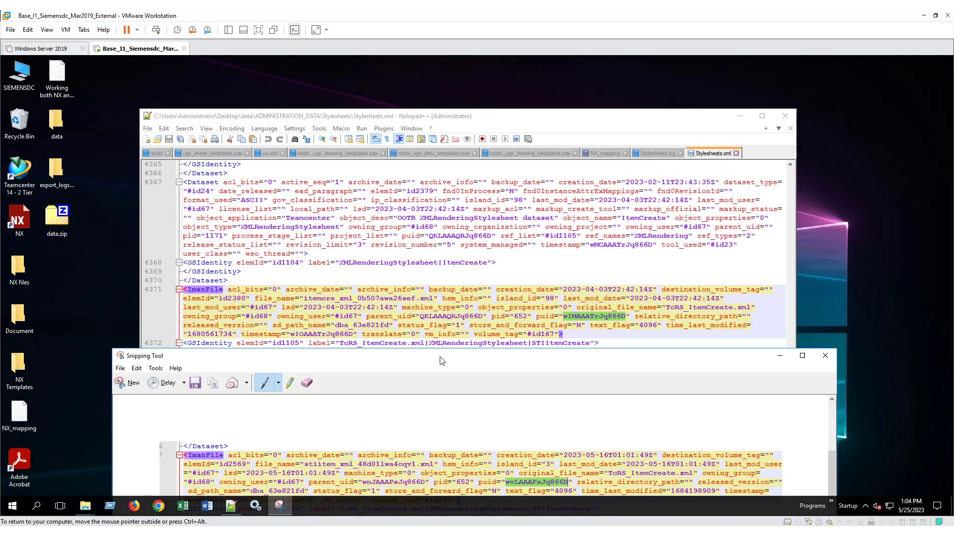
pyautogui.moveTo(377, 124); pyautogui.dragTo(381, 90)
pyautogui.click(135, 354)
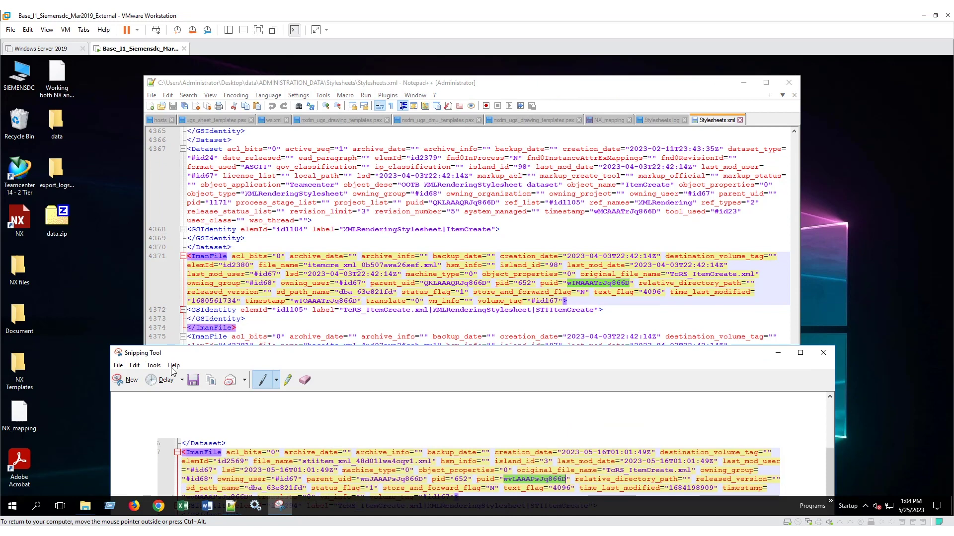
pyautogui.moveTo(227, 357); pyautogui.dragTo(233, 323)
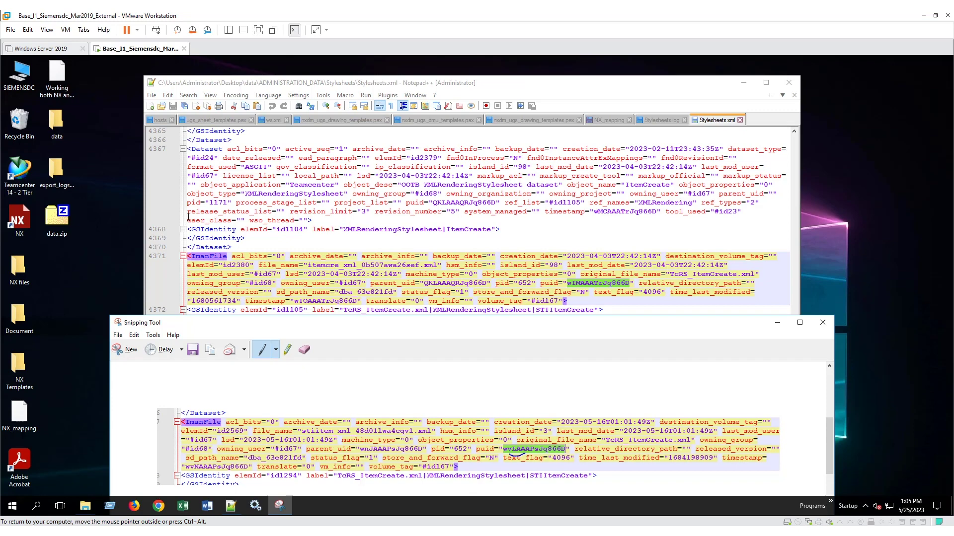
# Step: Log in to Teamcenter 14 with the admin password, then bring Stylesheets.xml and the snip forward
pyautogui.click(120, 276)
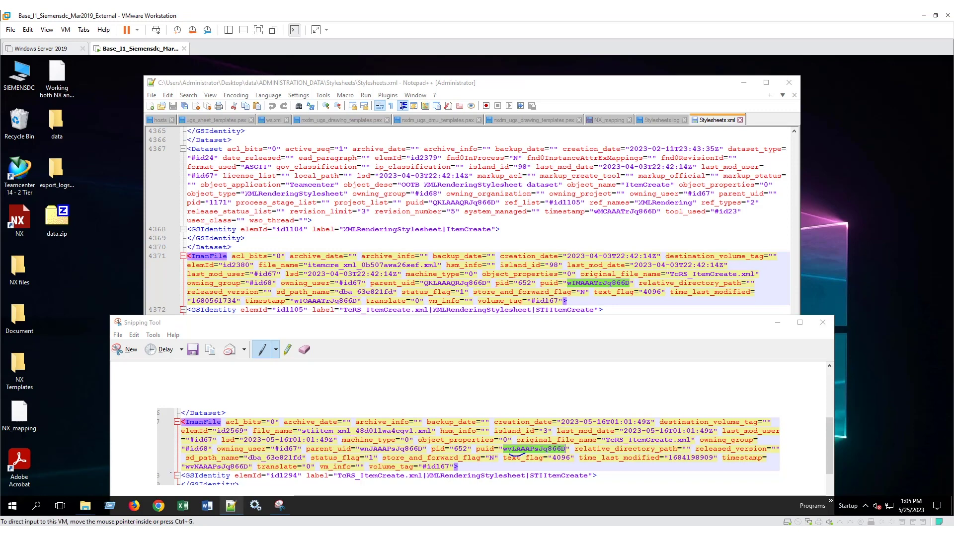
pyautogui.doubleClick(19, 171)
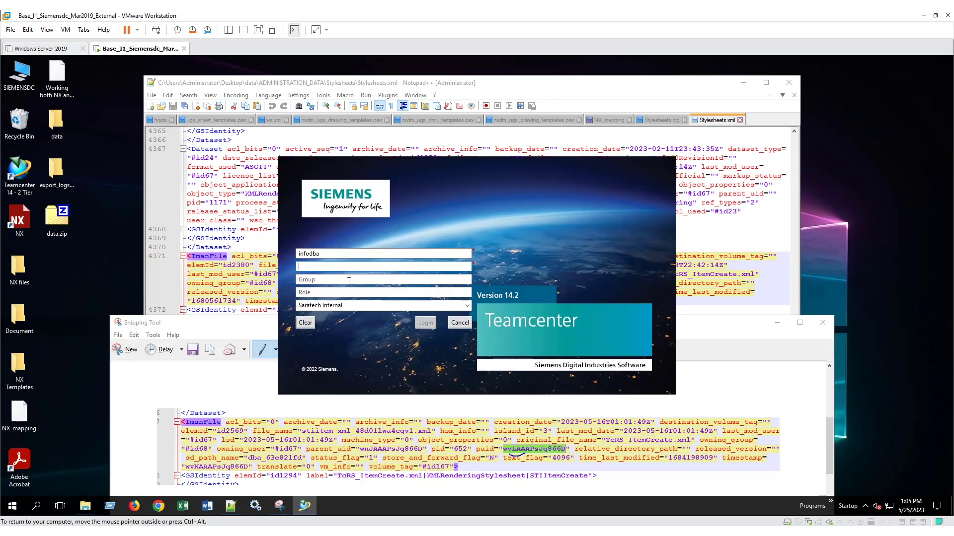
pyautogui.write('infodba')
pyautogui.press('Return')
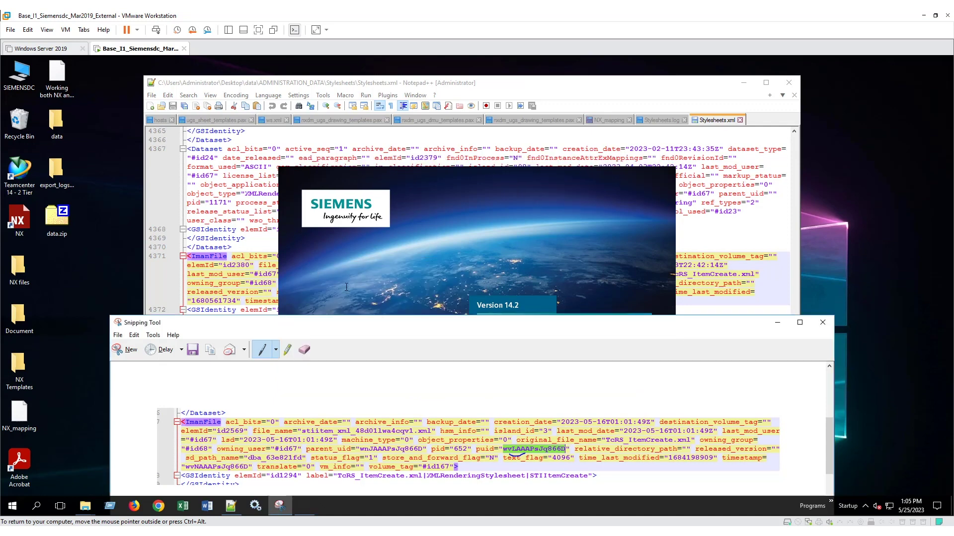
pyautogui.click(266, 252)
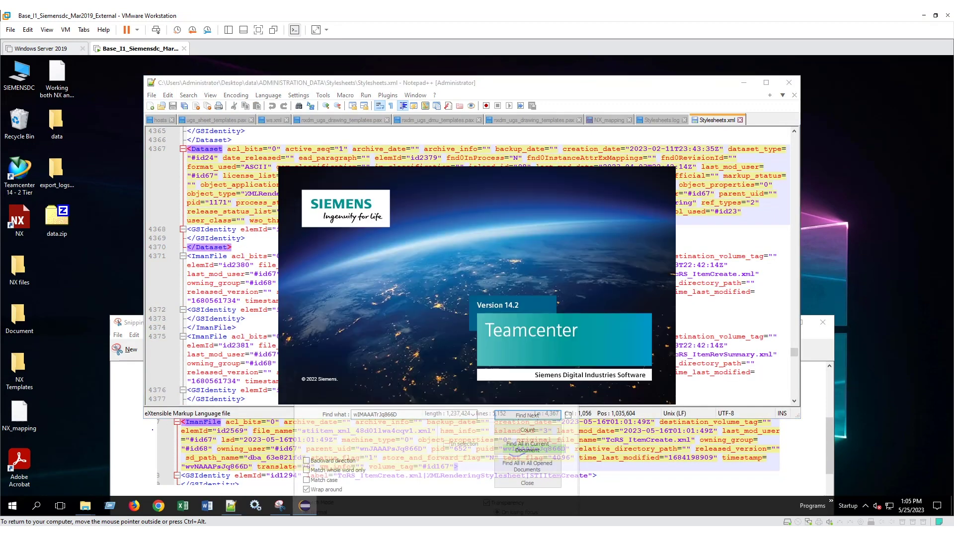
pyautogui.click(139, 329)
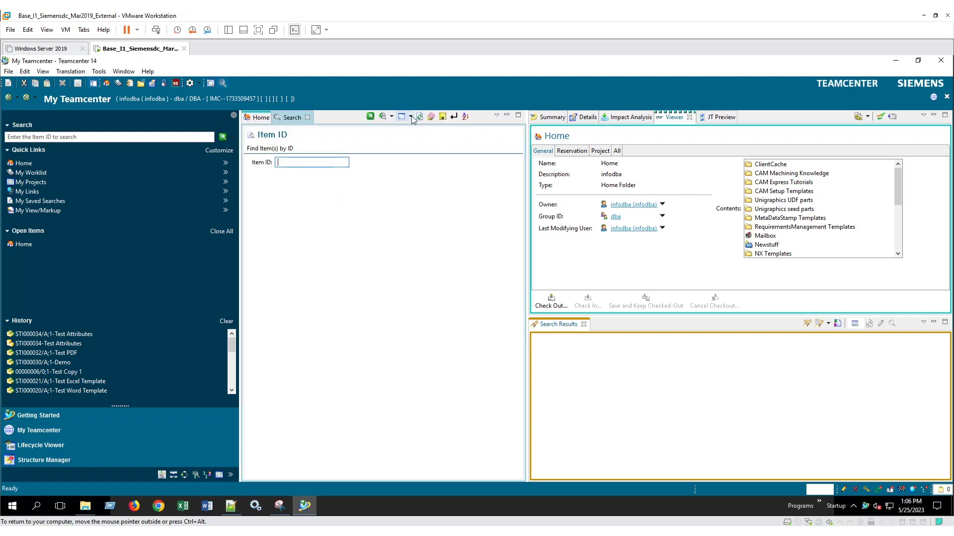
# Step: Start a General search with Type set to XMLRenderingStylesheet, then bring back the ImanFile snip
pyautogui.click(410, 117)
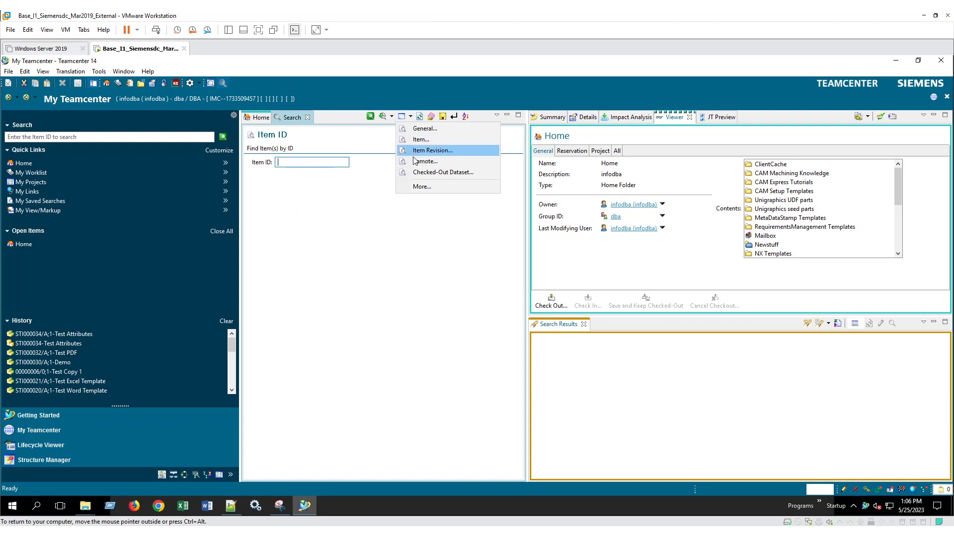
pyautogui.click(419, 130)
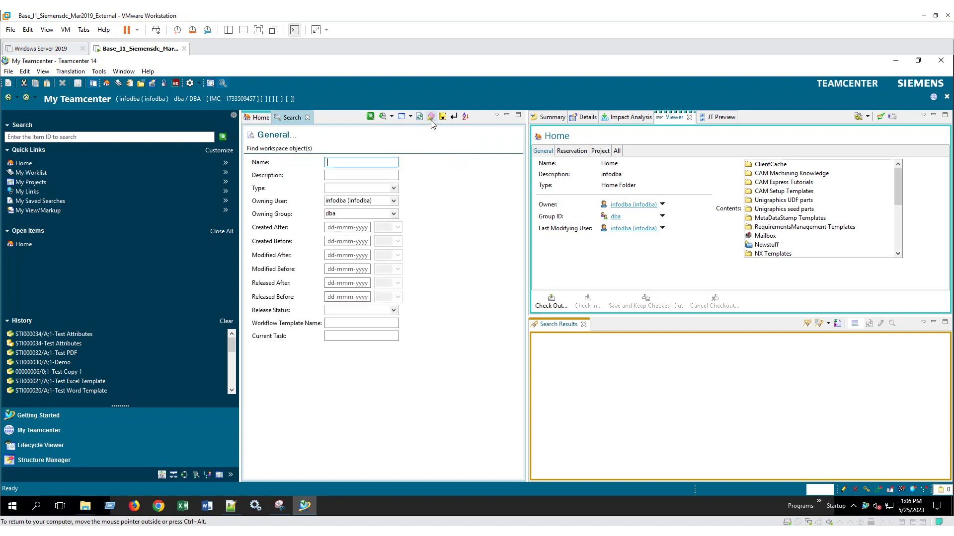
pyautogui.press('Tab')
pyautogui.press('Tab')
pyautogui.write('xml')
pyautogui.press('Down')
pyautogui.press('Down')
pyautogui.press('Return')
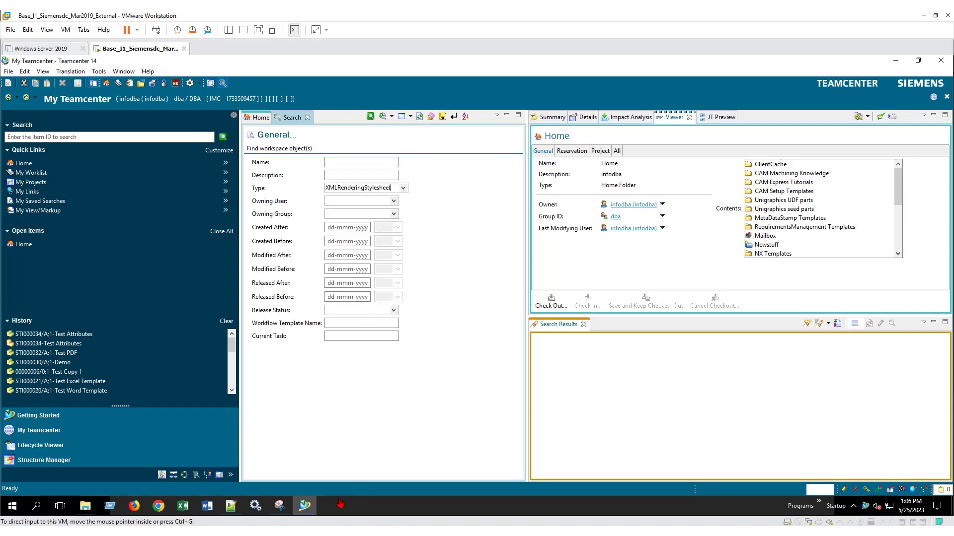
pyautogui.click(278, 507)
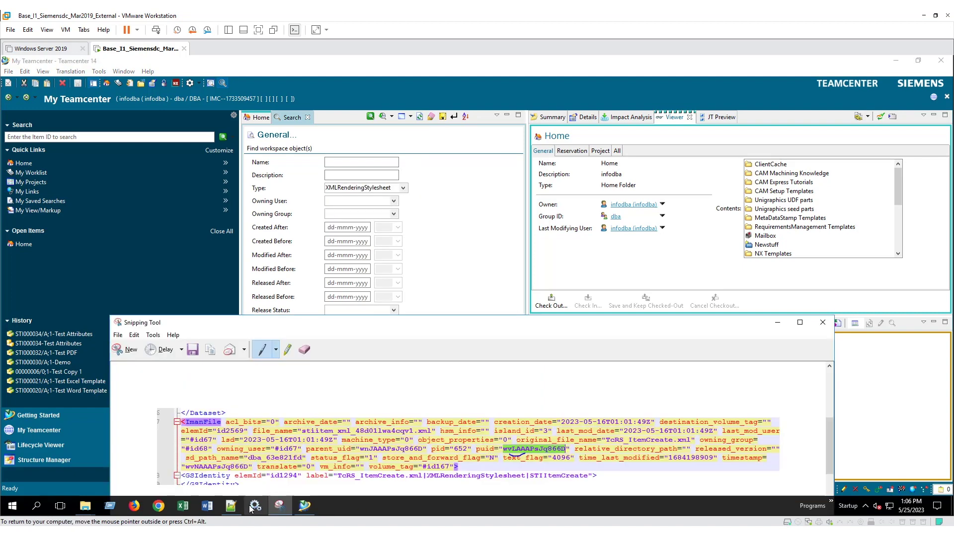
# Step: Recheck the ItemCreate records in Stylesheets.xml against the snip, then return to the search form
pyautogui.click(234, 506)
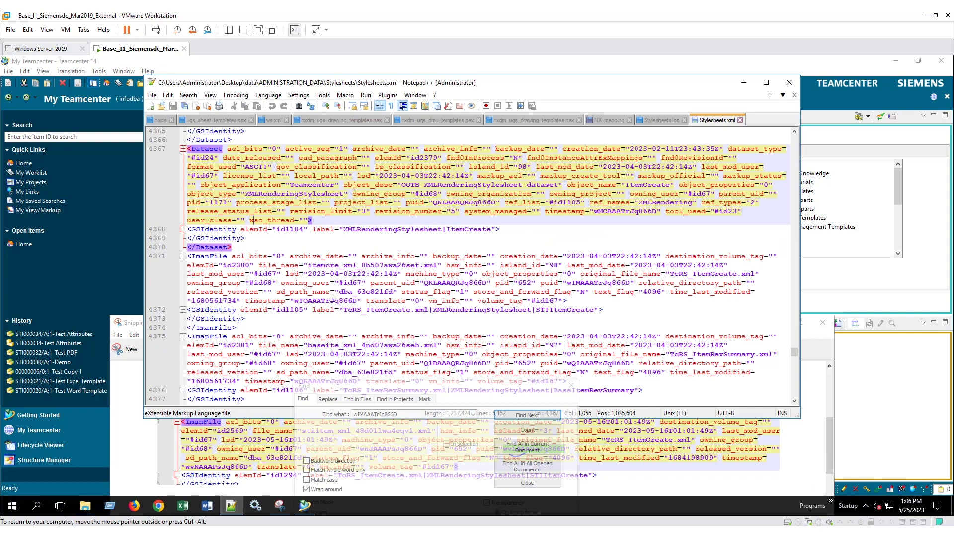
pyautogui.click(131, 327)
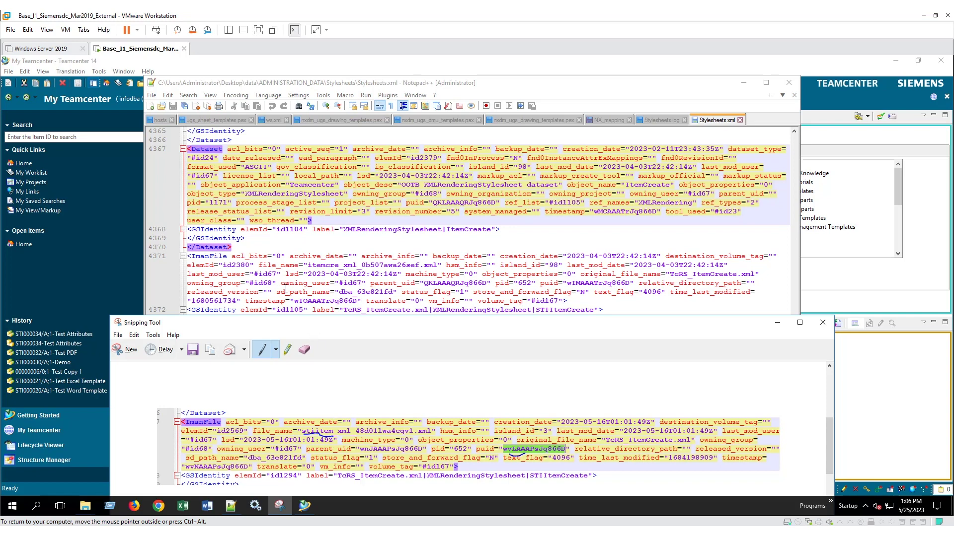
pyautogui.click(295, 238)
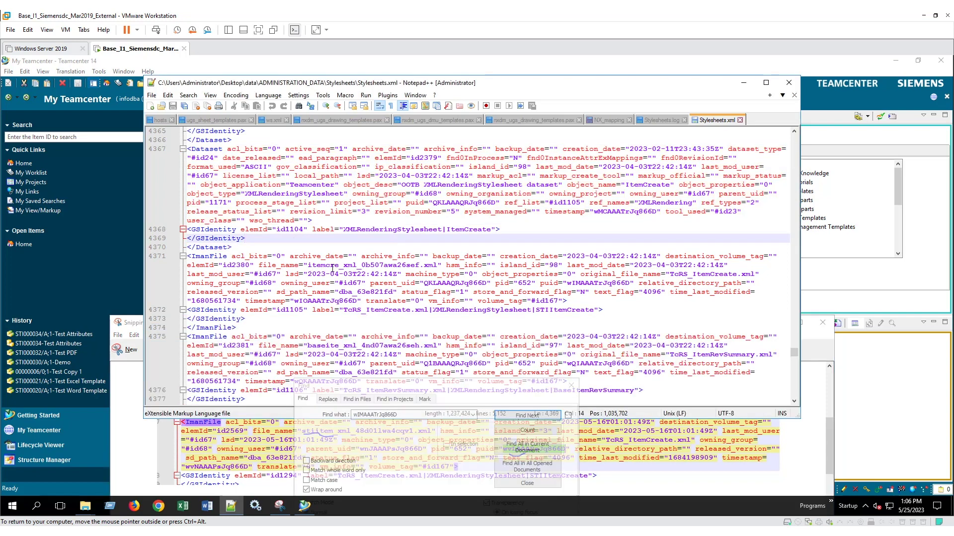
pyautogui.click(102, 266)
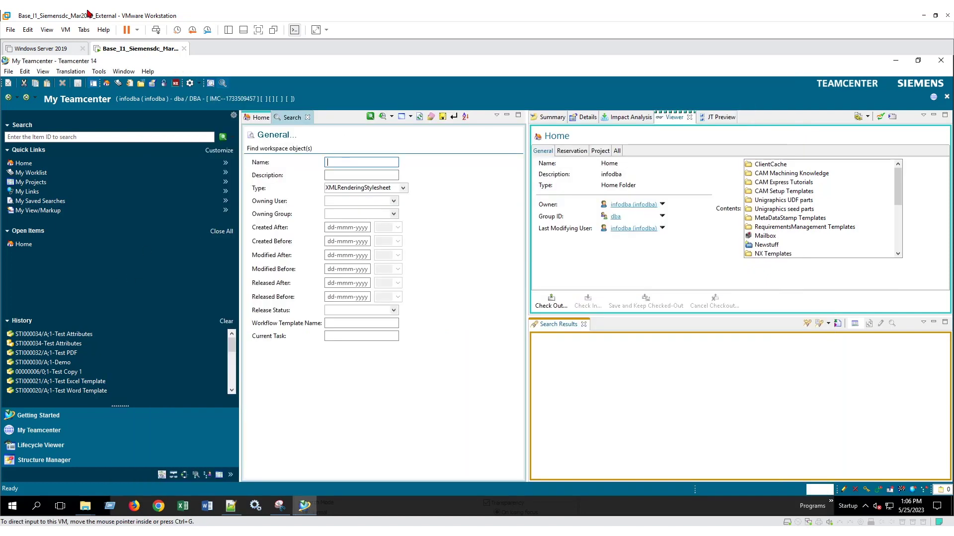
# Step: Search for stylesheets named *item*create, returning 23 results including ItemCreate and STIItemCreate
pyautogui.write('*')
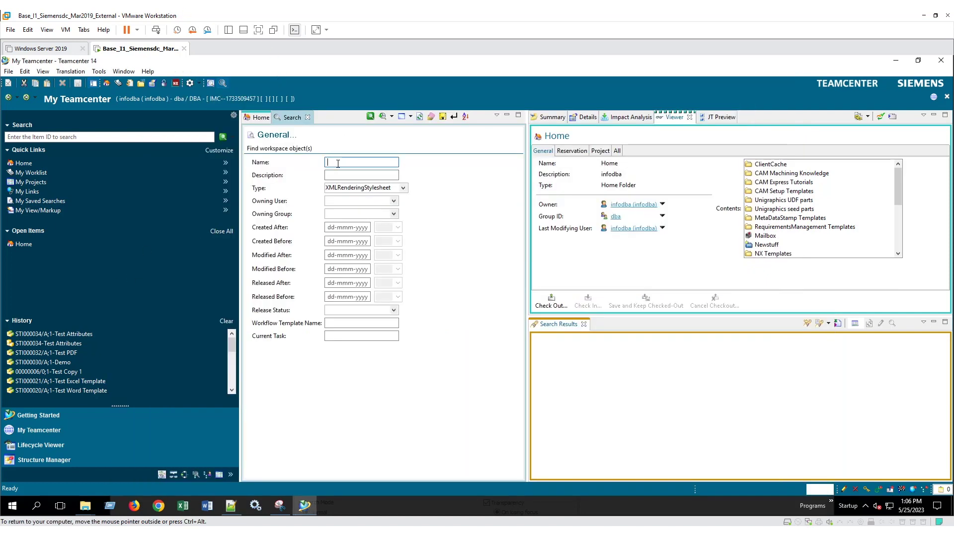
pyautogui.write('item*create*')
pyautogui.press('Return')
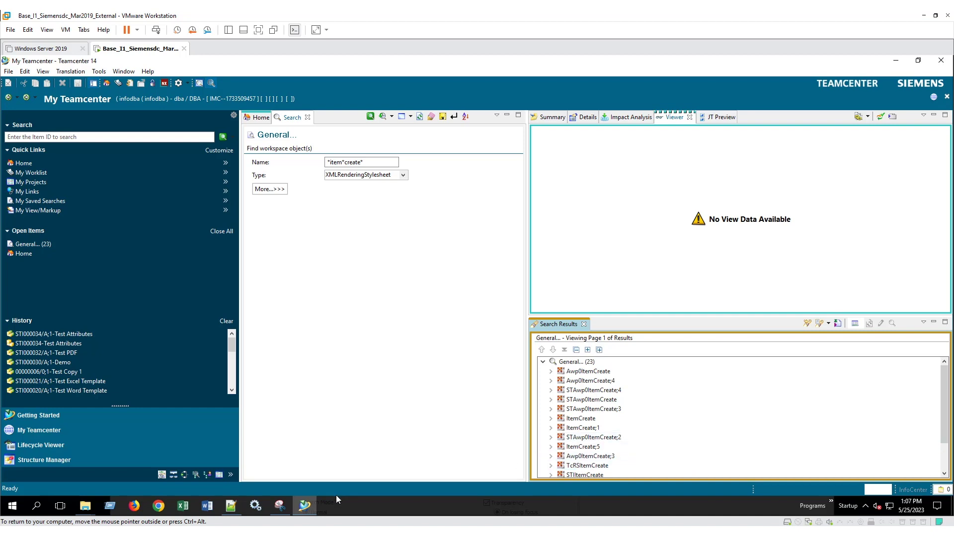
pyautogui.click(287, 510)
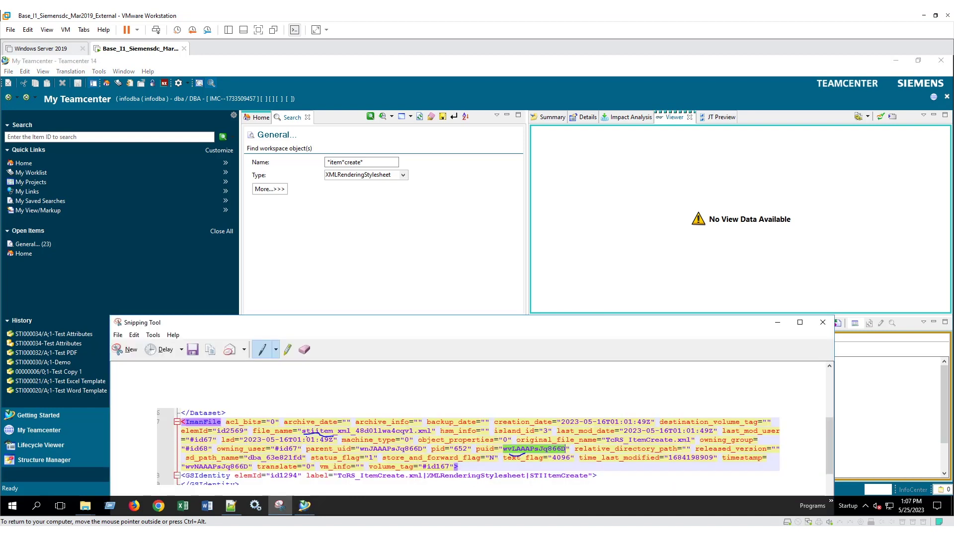
# Step: Compare ItemCreate and STIItemCreate in the Viewer; both are registered to STI Item as Create
pyautogui.click(422, 288)
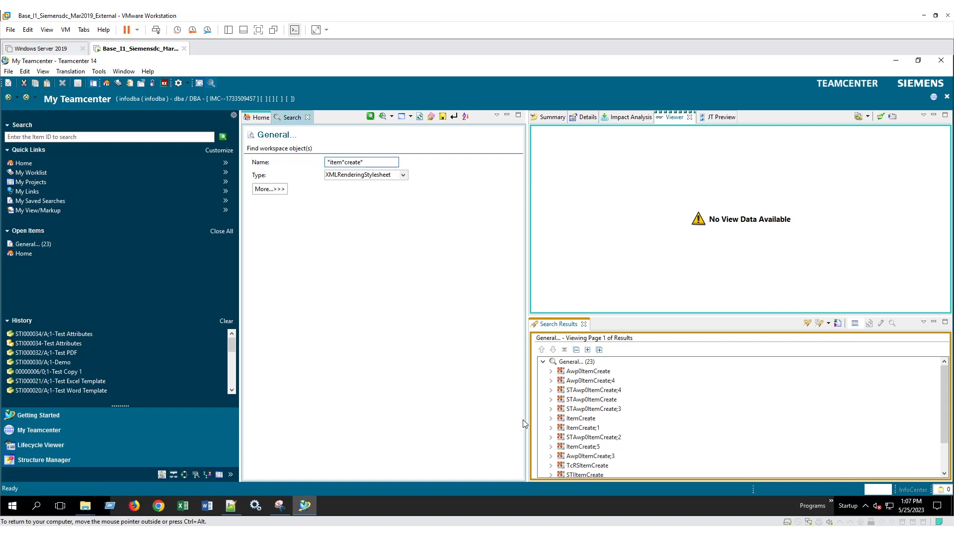
pyautogui.click(577, 422)
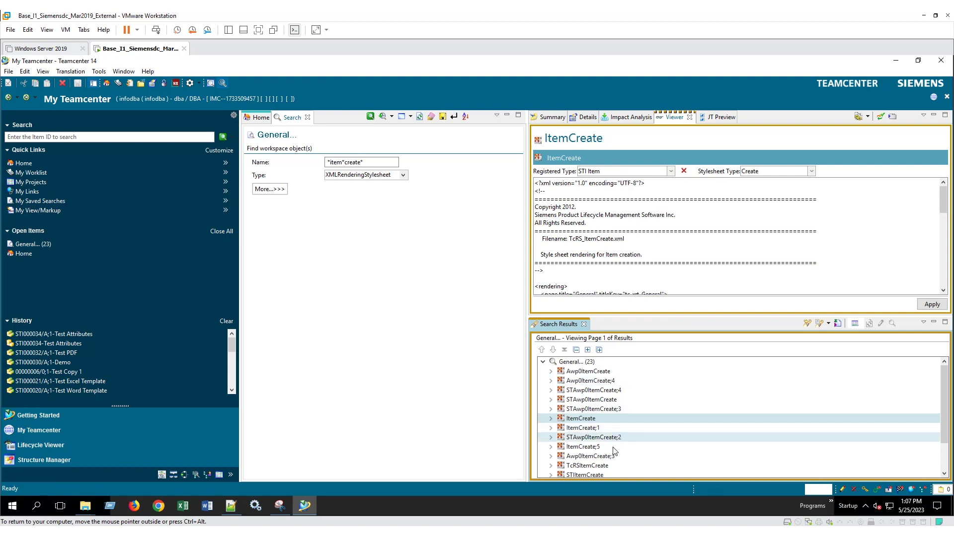
pyautogui.click(573, 475)
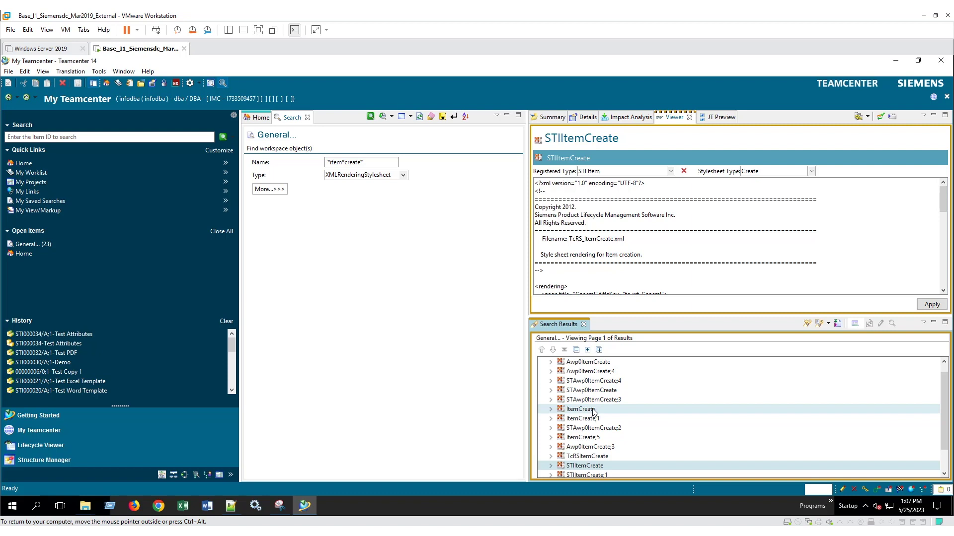
pyautogui.click(593, 410)
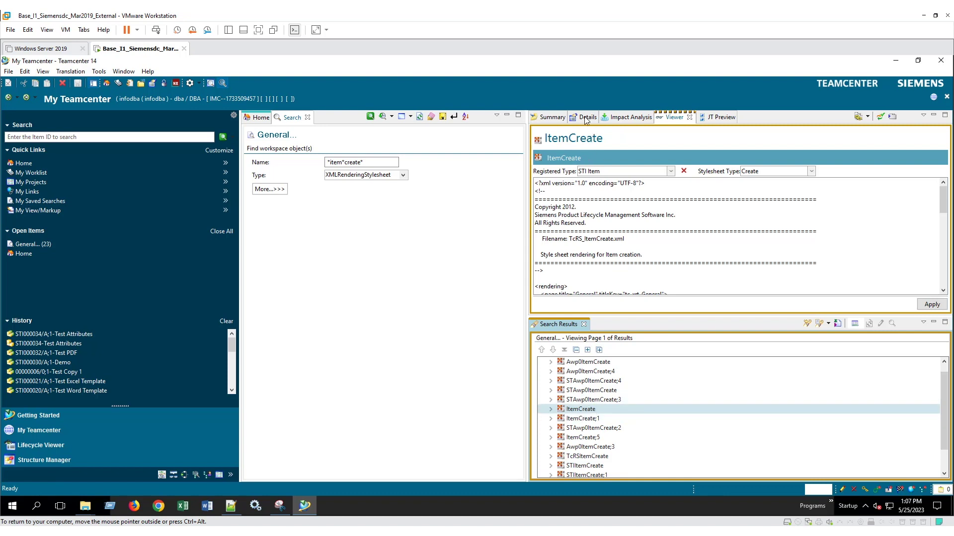
# Step: Download ItemCreate's TcRS_ItemCreate.xml named reference as TcRS_ItemCreate_backup.xml
pyautogui.rightClick(581, 413)
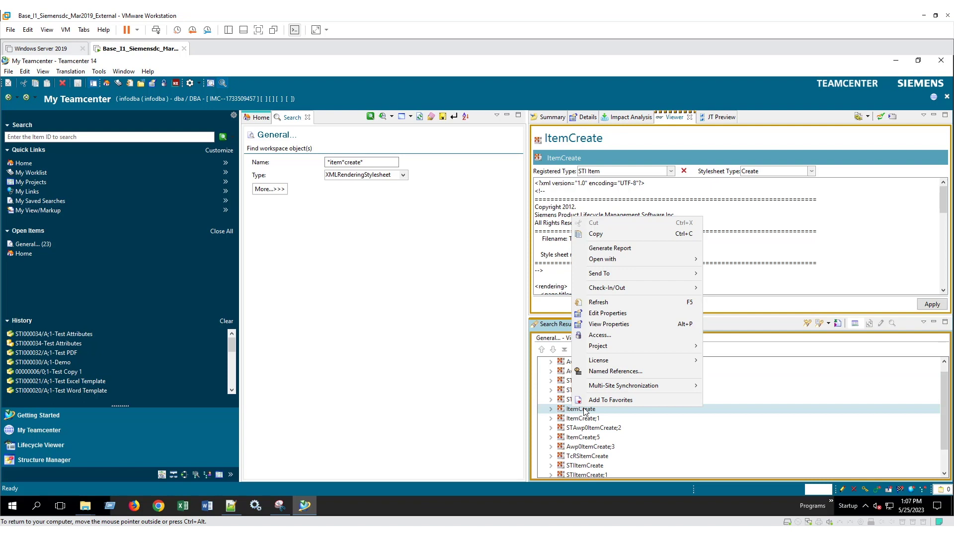
pyautogui.click(606, 376)
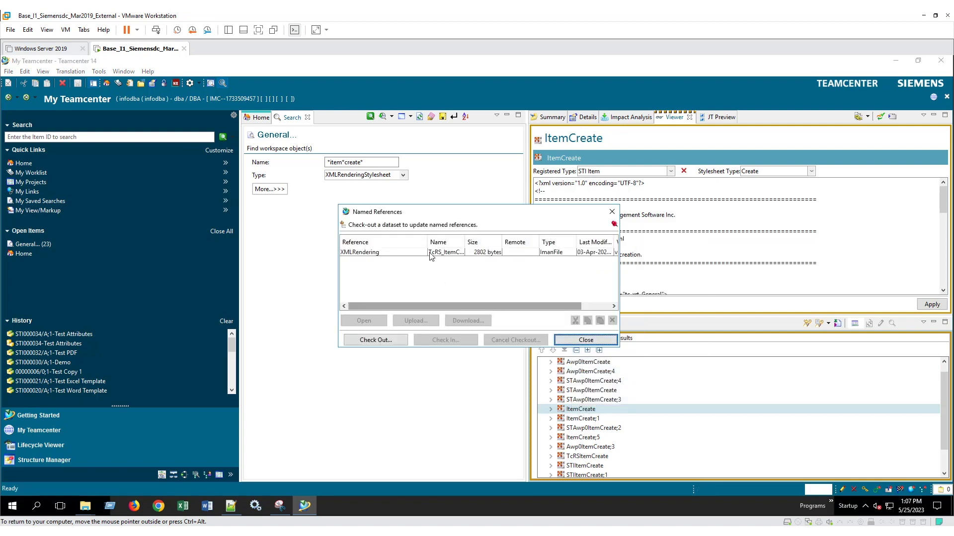
pyautogui.click(418, 253)
pyautogui.click(463, 320)
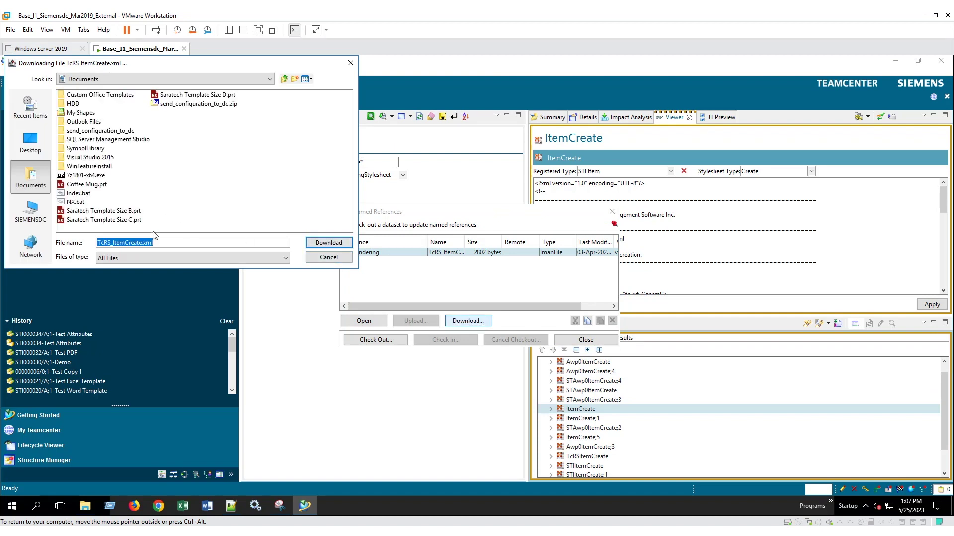
pyautogui.click(142, 243)
pyautogui.write('_backup')
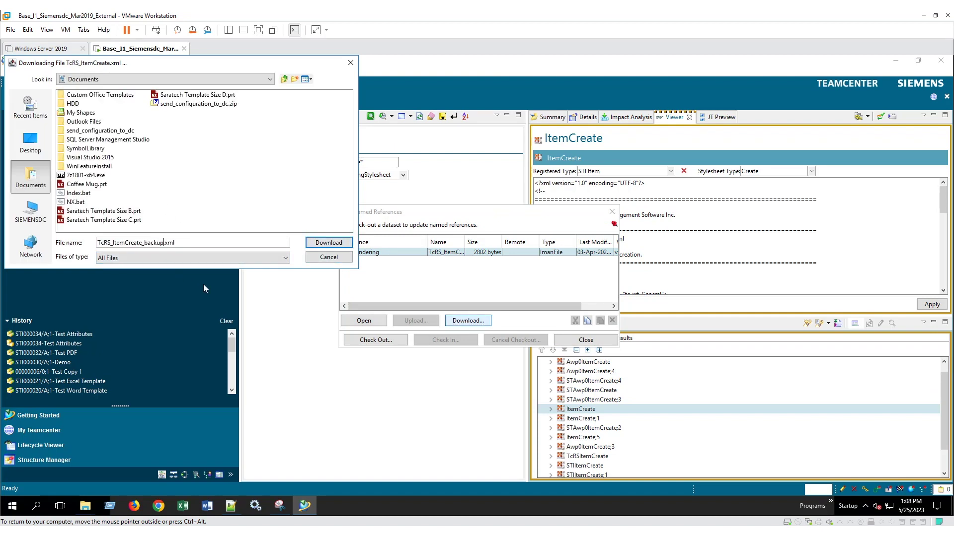
pyautogui.click(312, 241)
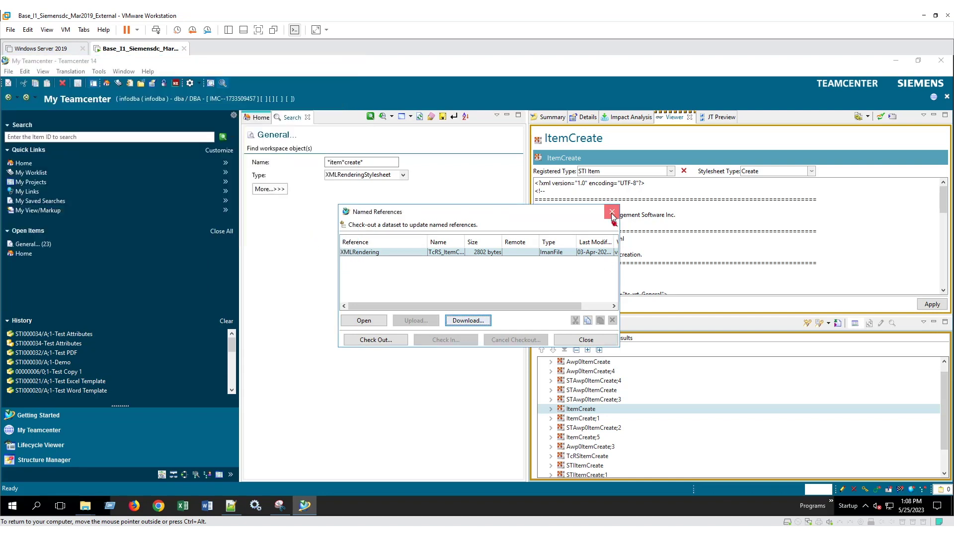
pyautogui.click(614, 216)
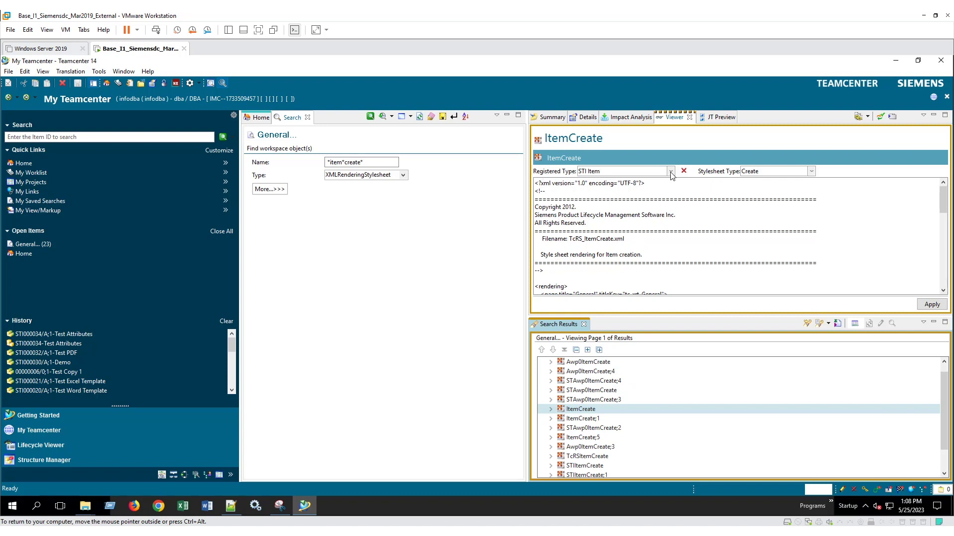
# Step: Re-register ItemCreate to Item and apply, keeping STIItemCreate registered to STI Item
pyautogui.click(671, 172)
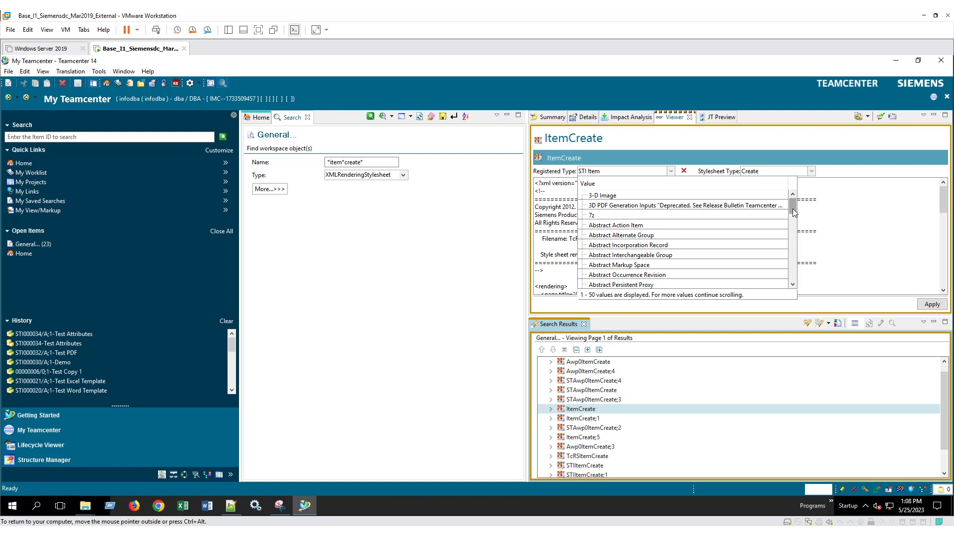
pyautogui.click(618, 174)
pyautogui.write('Item')
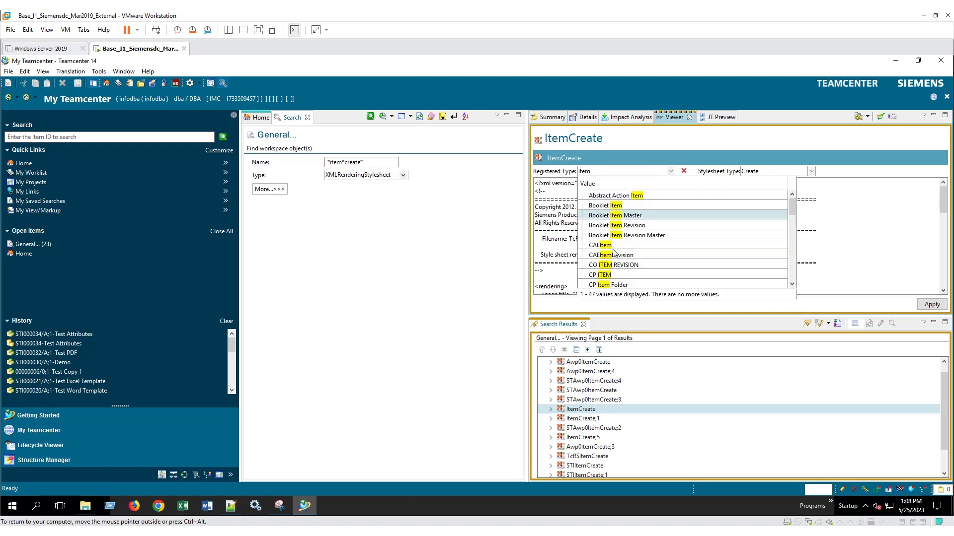
pyautogui.scroll(-5, 616, 249)
pyautogui.scroll(-3, 616, 248)
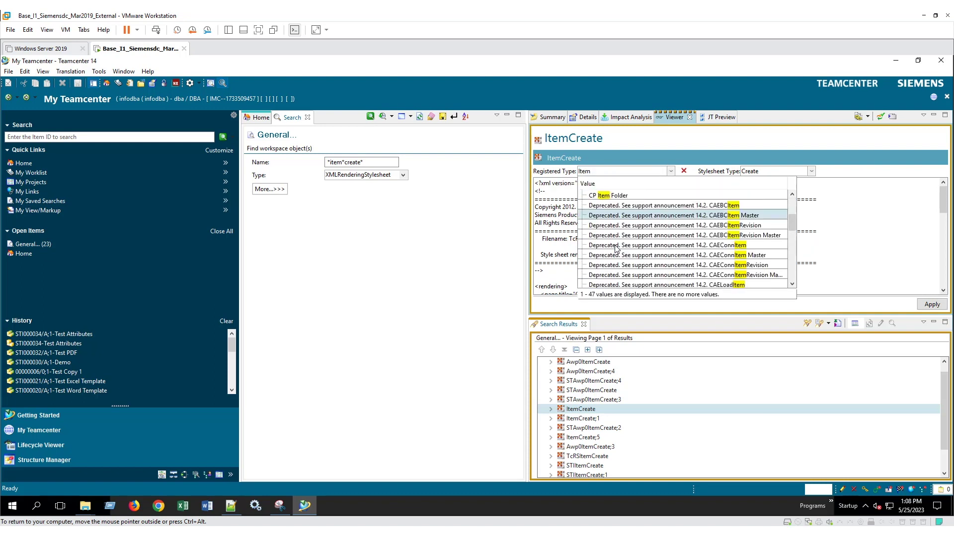
pyautogui.click(599, 236)
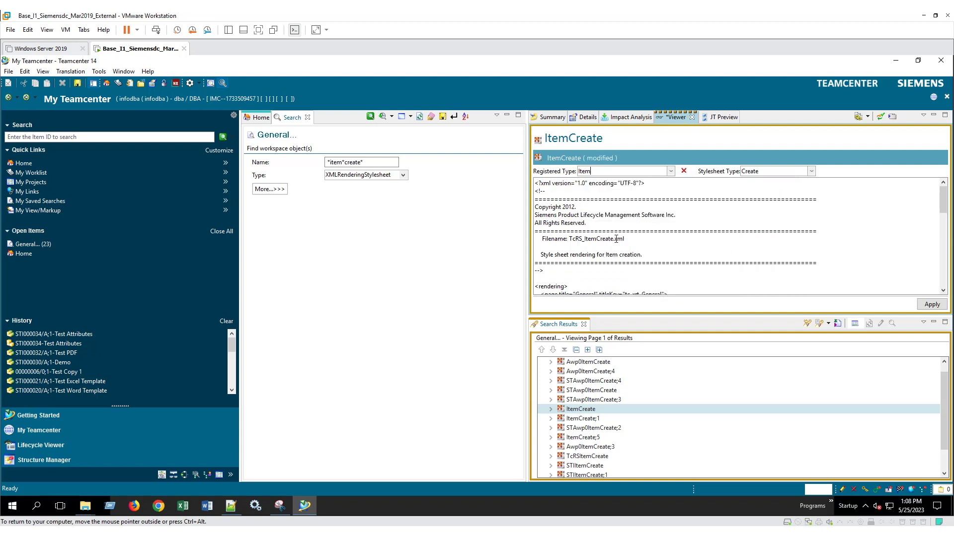
pyautogui.click(932, 304)
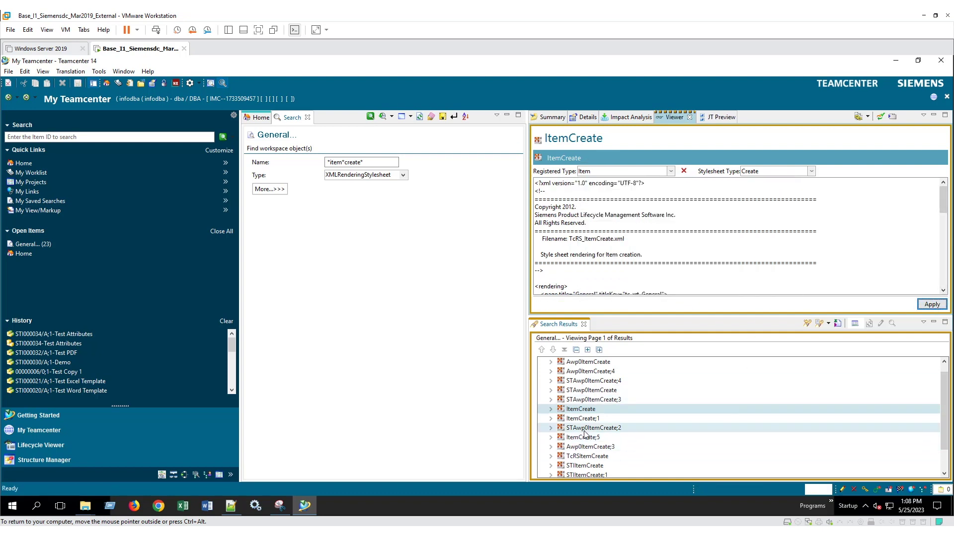
pyautogui.click(596, 465)
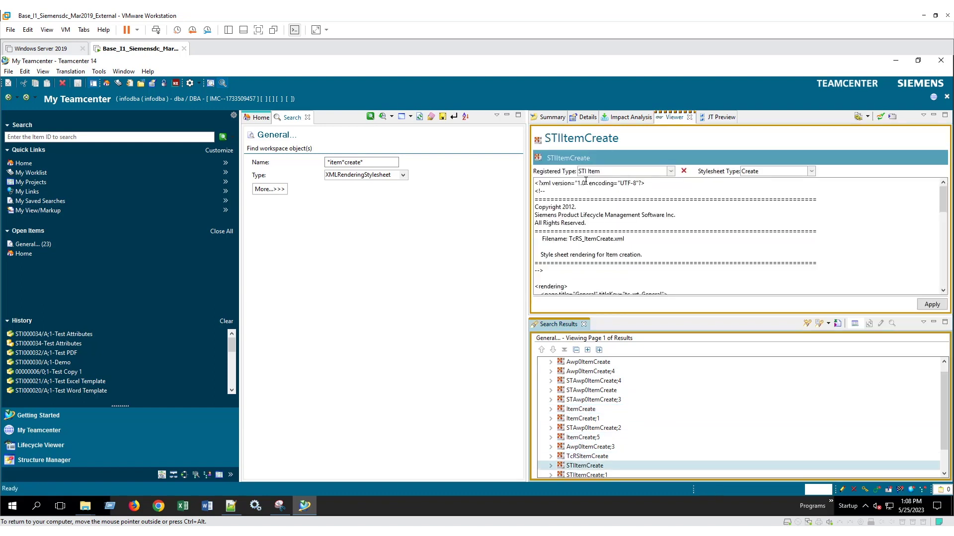
pyautogui.click(932, 304)
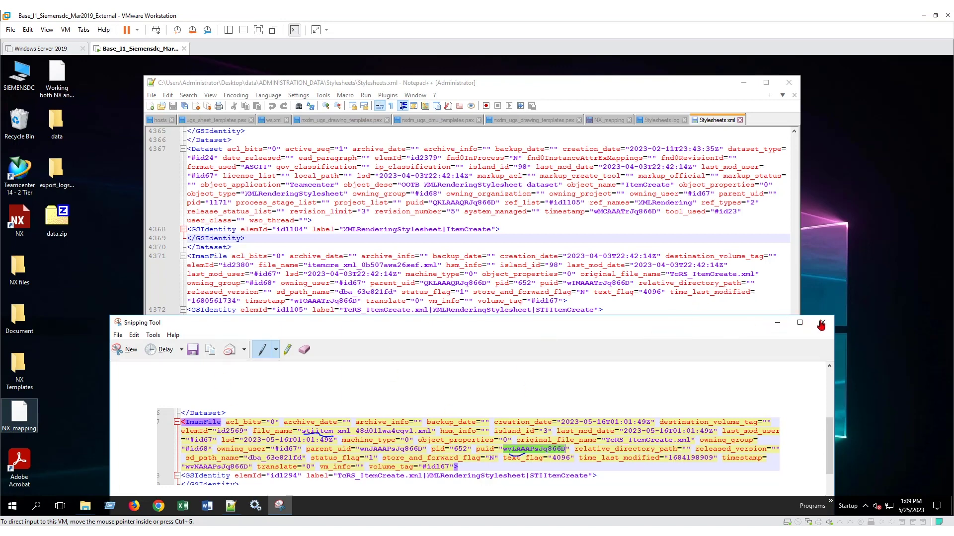
# Step: Discard the snip, close Notepad++ and the search window, and delete data, export_logs and data.zip
pyautogui.click(822, 325)
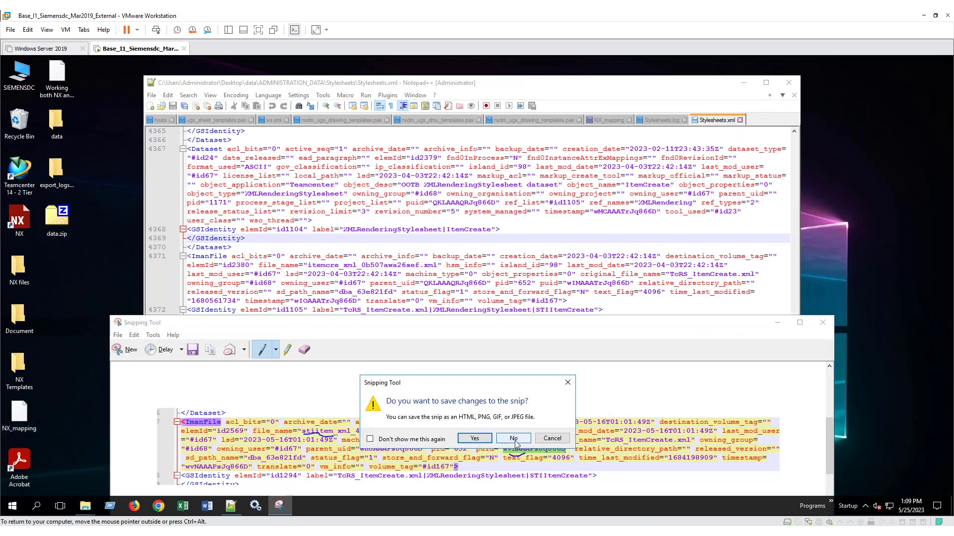
pyautogui.click(514, 441)
pyautogui.click(789, 83)
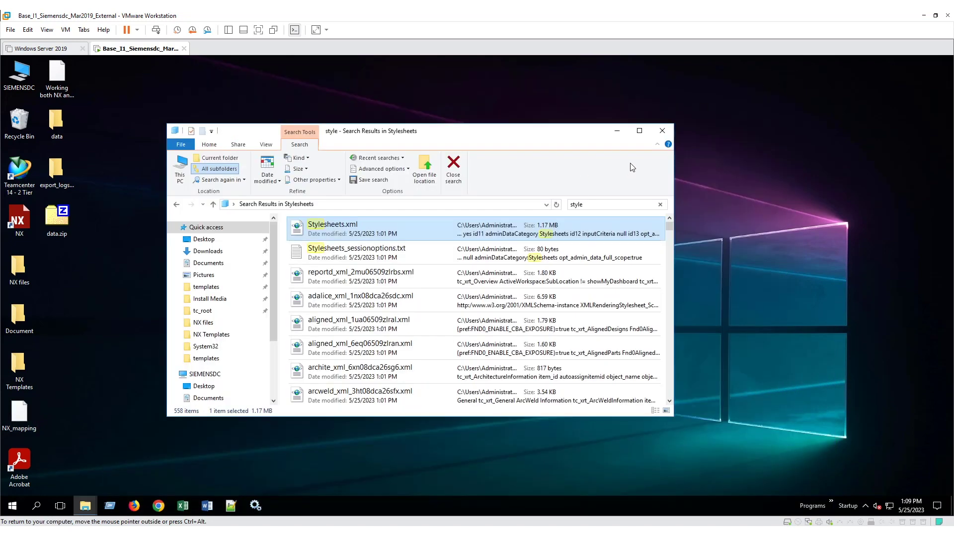
pyautogui.click(662, 131)
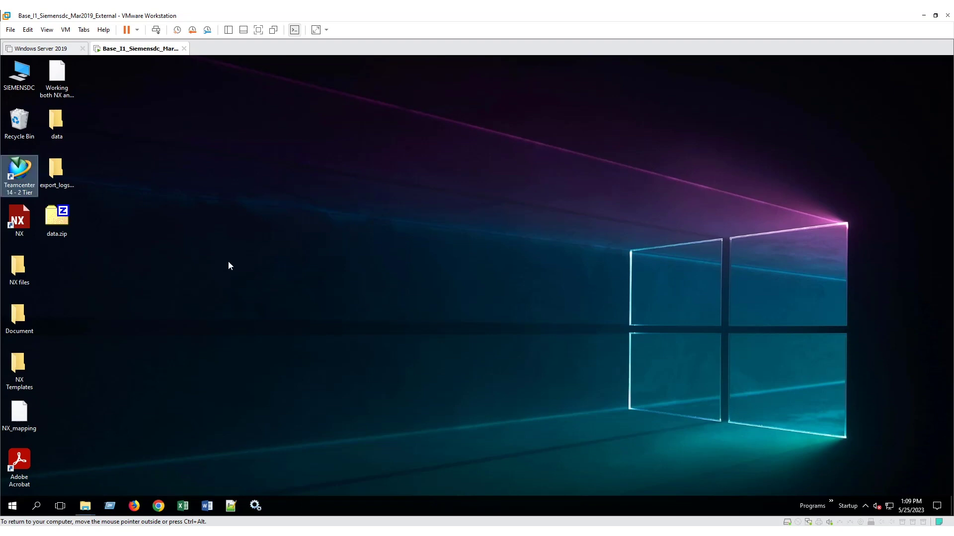
pyautogui.moveTo(196, 319); pyautogui.dragTo(66, 124)
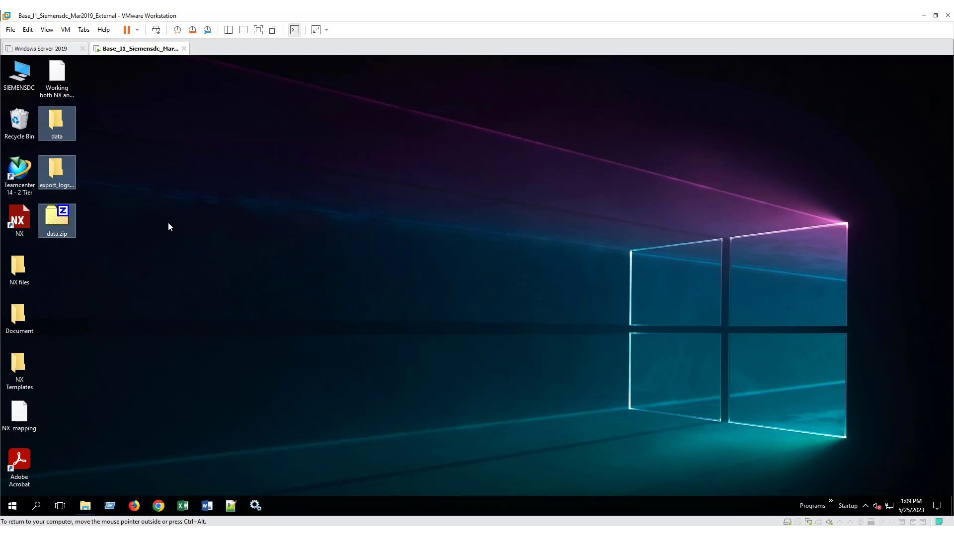
pyautogui.press('Delete')
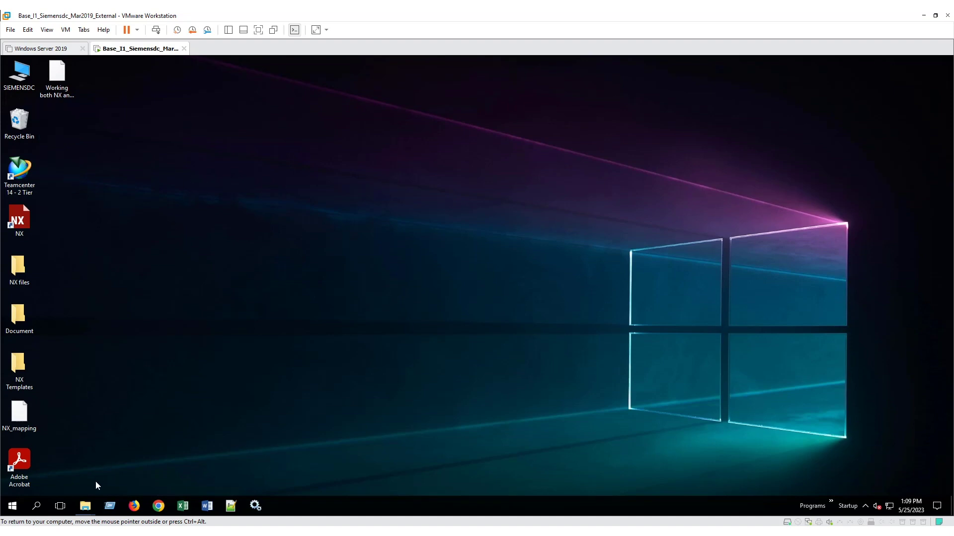
# Step: Launch tem.bat and choose Manage Administration Data on the existing configuration
pyautogui.moveTo(85, 506)
pyautogui.click(54, 495)
pyautogui.doubleClick(320, 358)
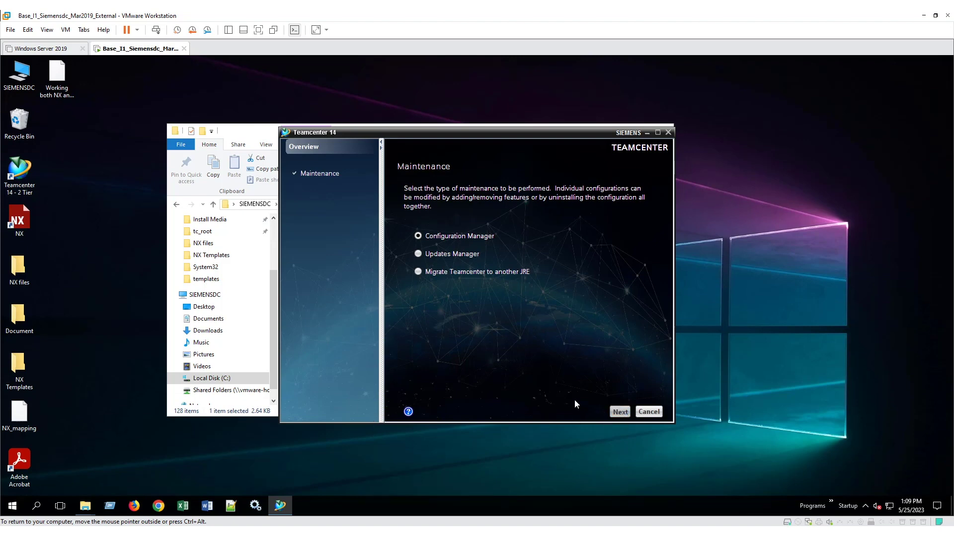
pyautogui.click(619, 411)
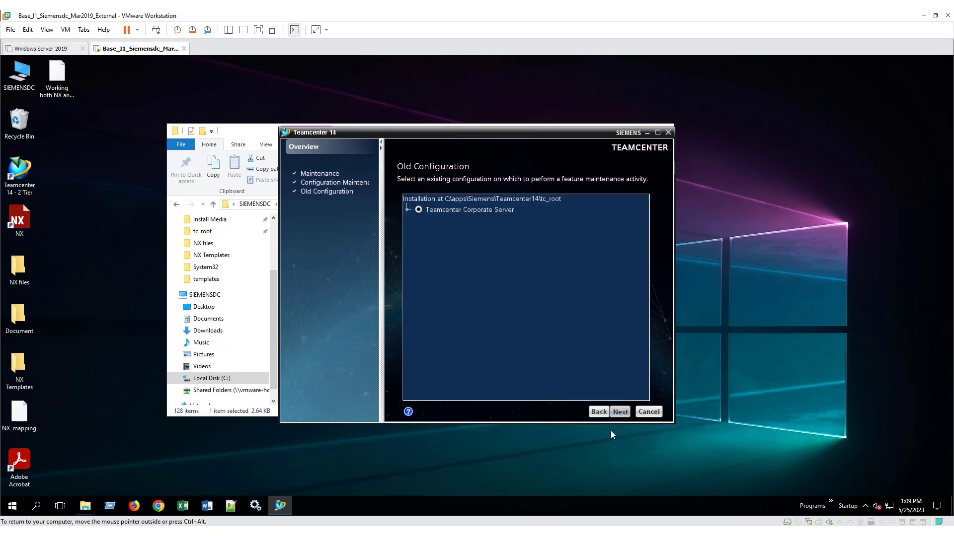
pyautogui.click(457, 340)
pyautogui.click(618, 412)
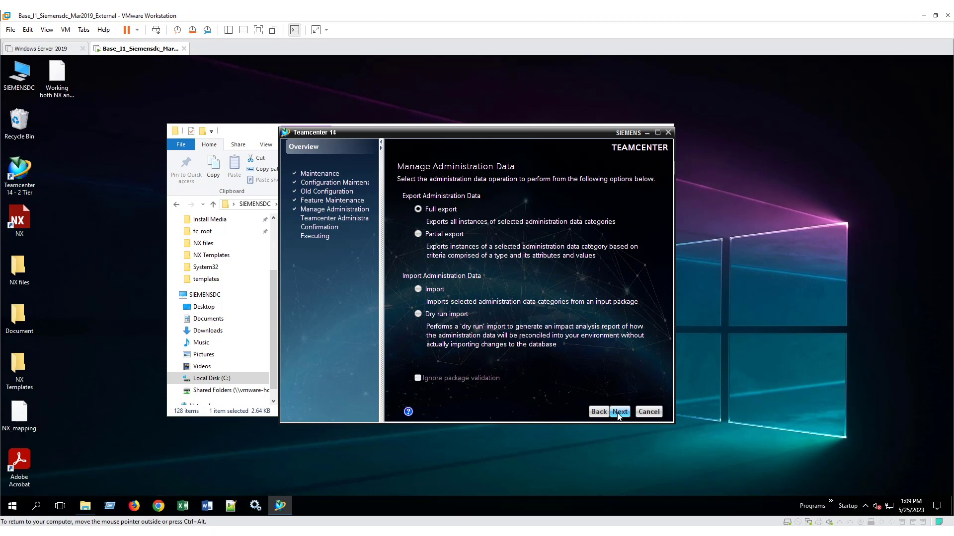
# Step: Run a full Stylesheets export to data.zip with infodba credentials and show the detailed log
pyautogui.click(619, 412)
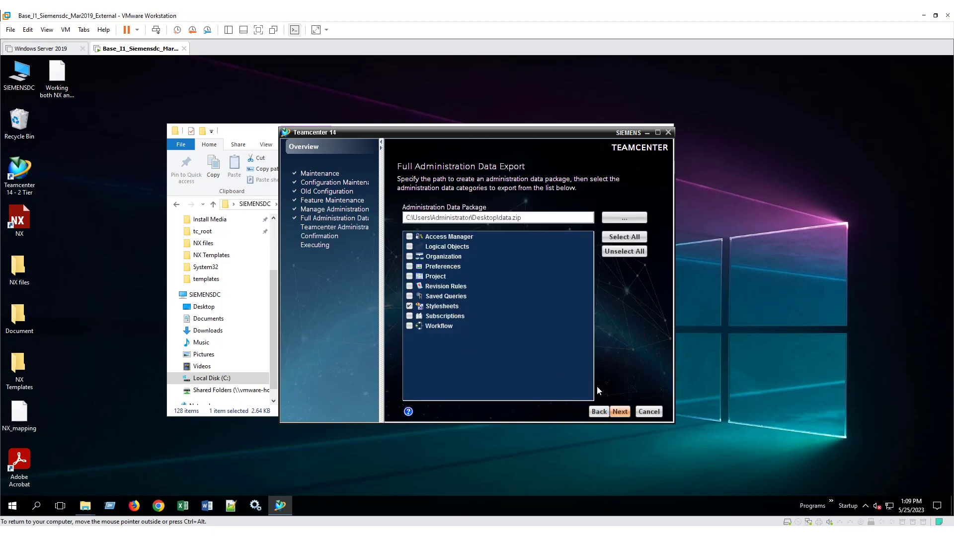
pyautogui.click(614, 414)
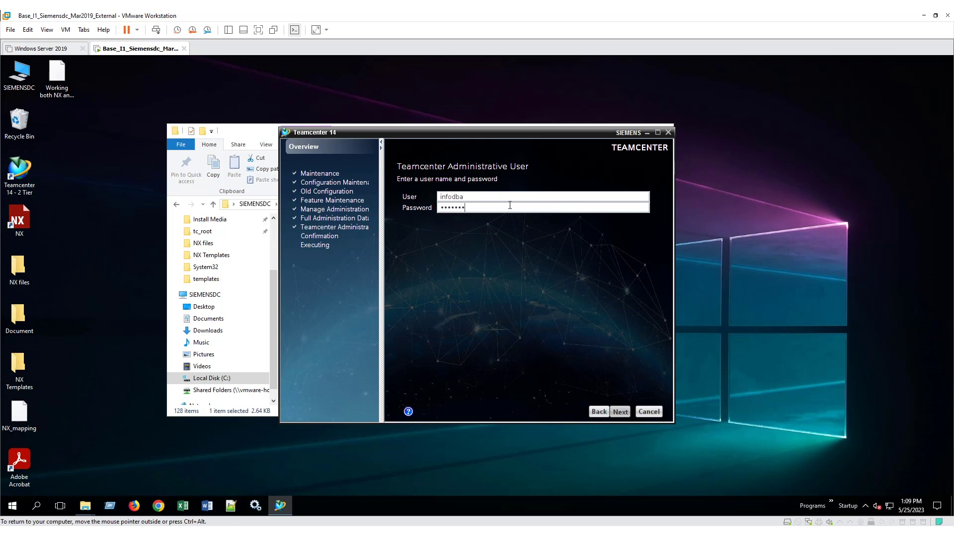
pyautogui.click(619, 412)
pyautogui.click(520, 393)
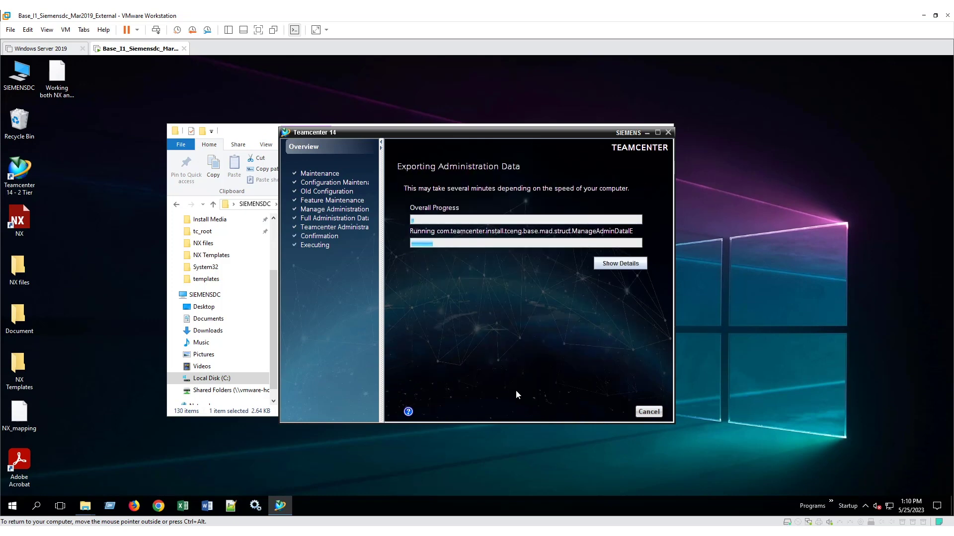
pyautogui.click(620, 263)
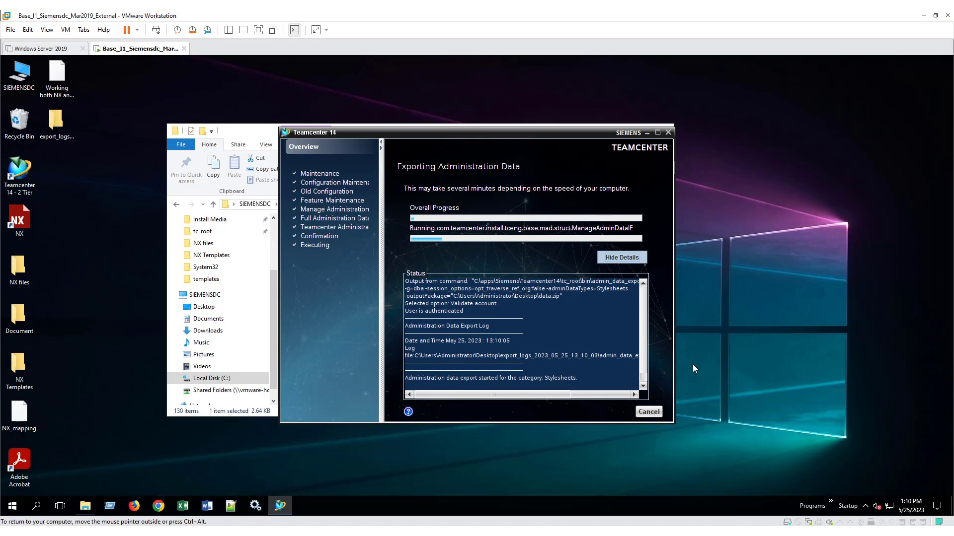
pyautogui.moveTo(674, 421); pyautogui.dragTo(731, 440)
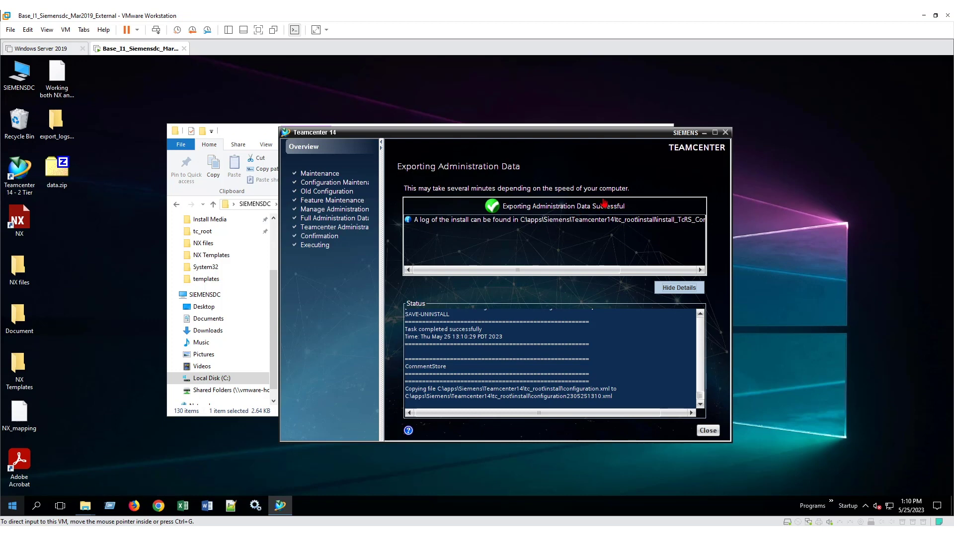
# Step: Open Stylesheets.log from the new export_logs folder and scroll to its 1233 traversed objects
pyautogui.click(709, 431)
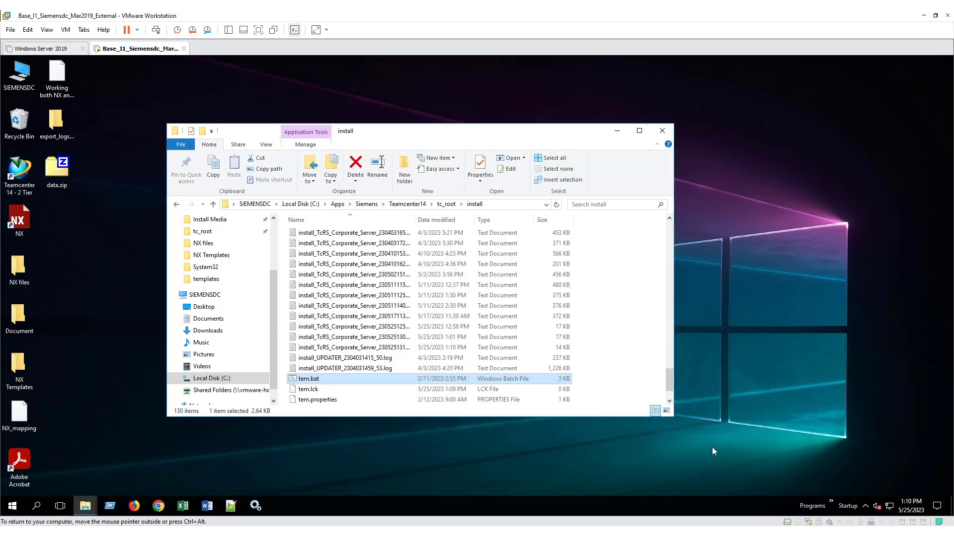
pyautogui.doubleClick(54, 129)
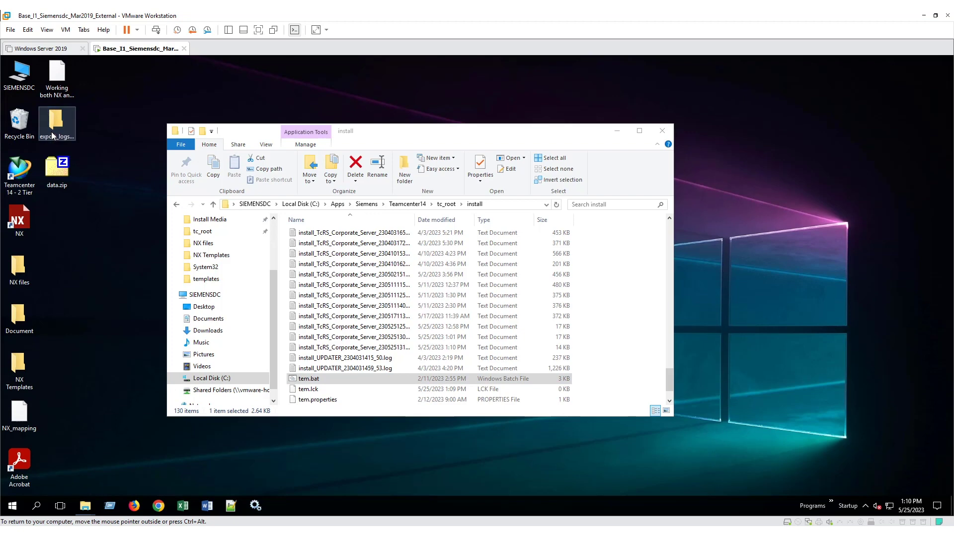
pyautogui.click(312, 248)
pyautogui.doubleClick(312, 248)
pyautogui.doubleClick(318, 248)
pyautogui.moveTo(847, 103); pyautogui.dragTo(850, 341)
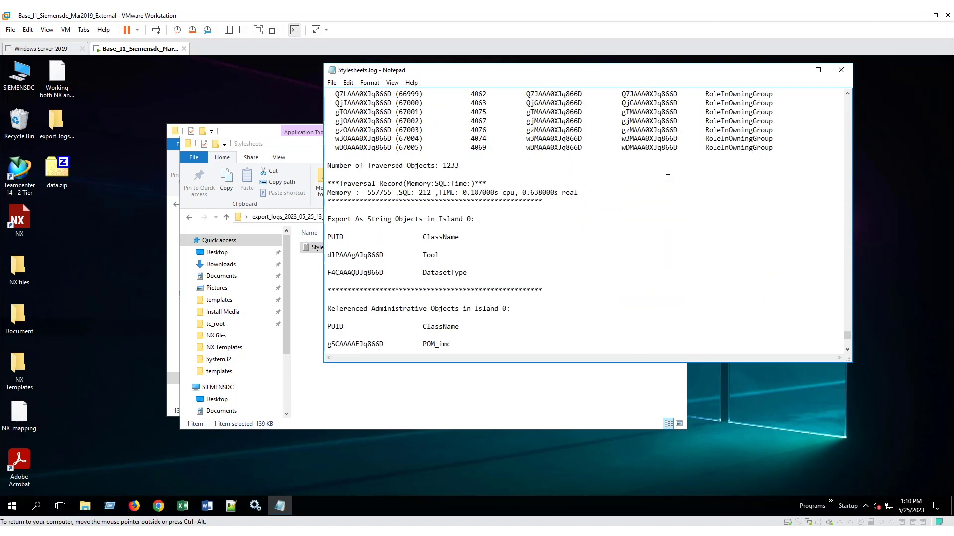